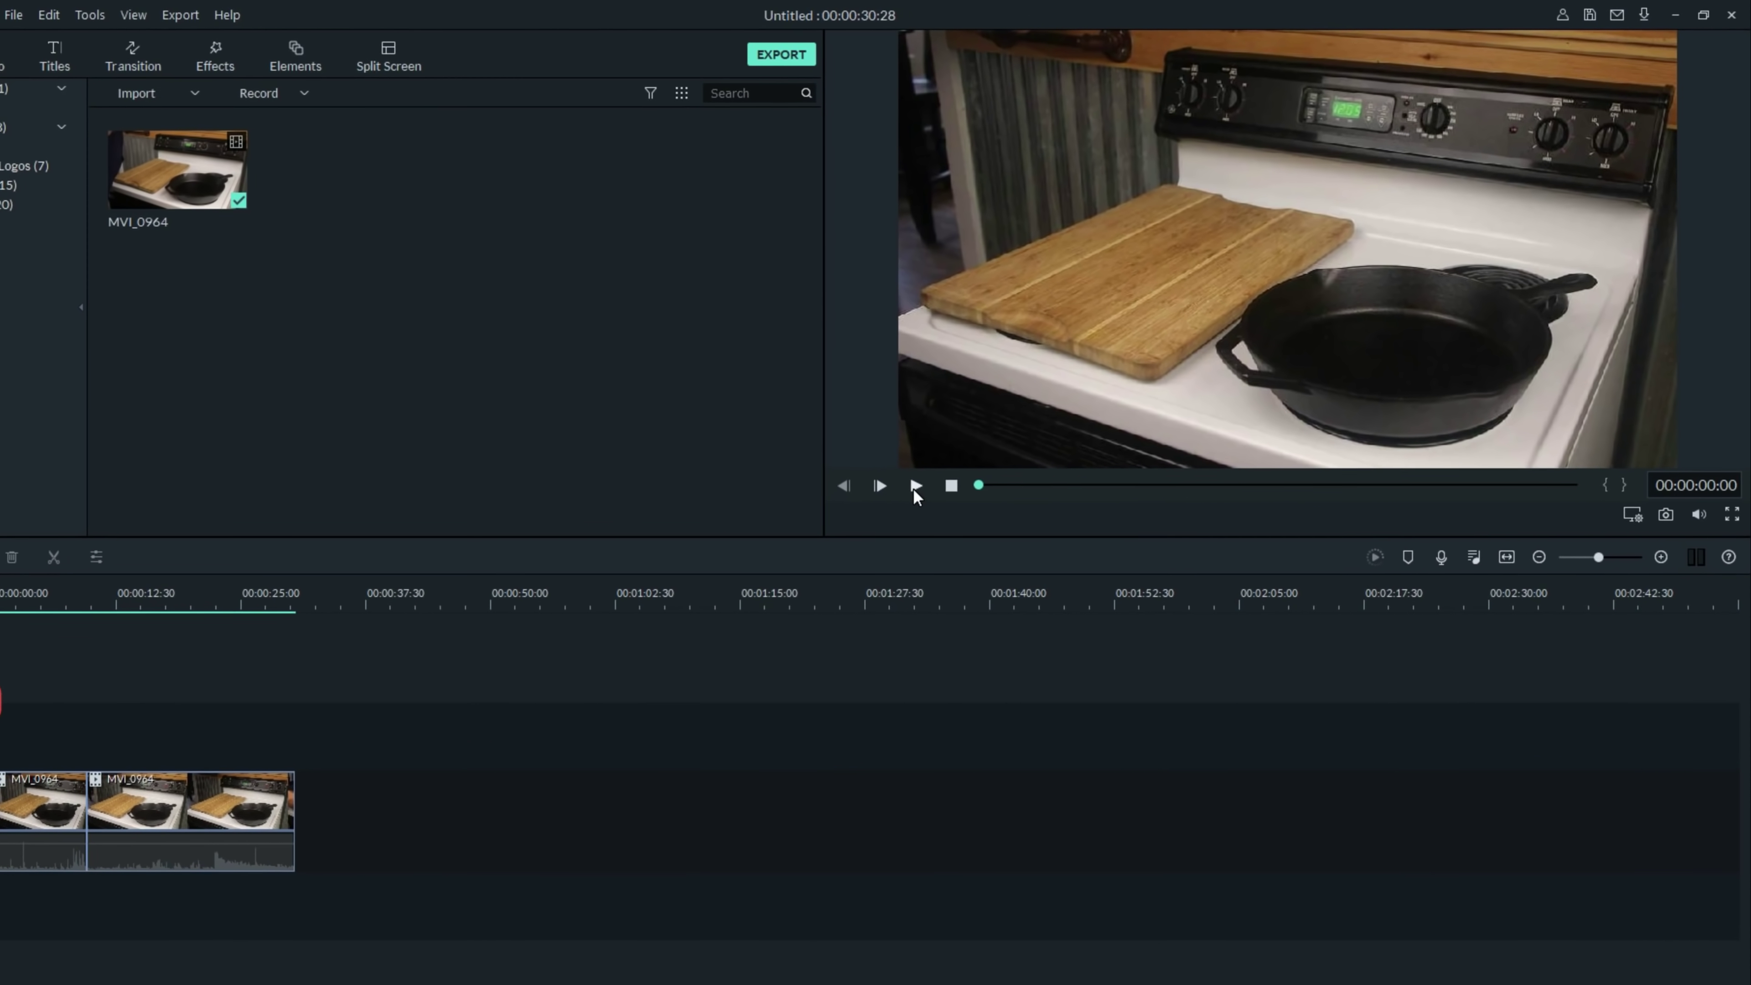
left_click(936, 479)
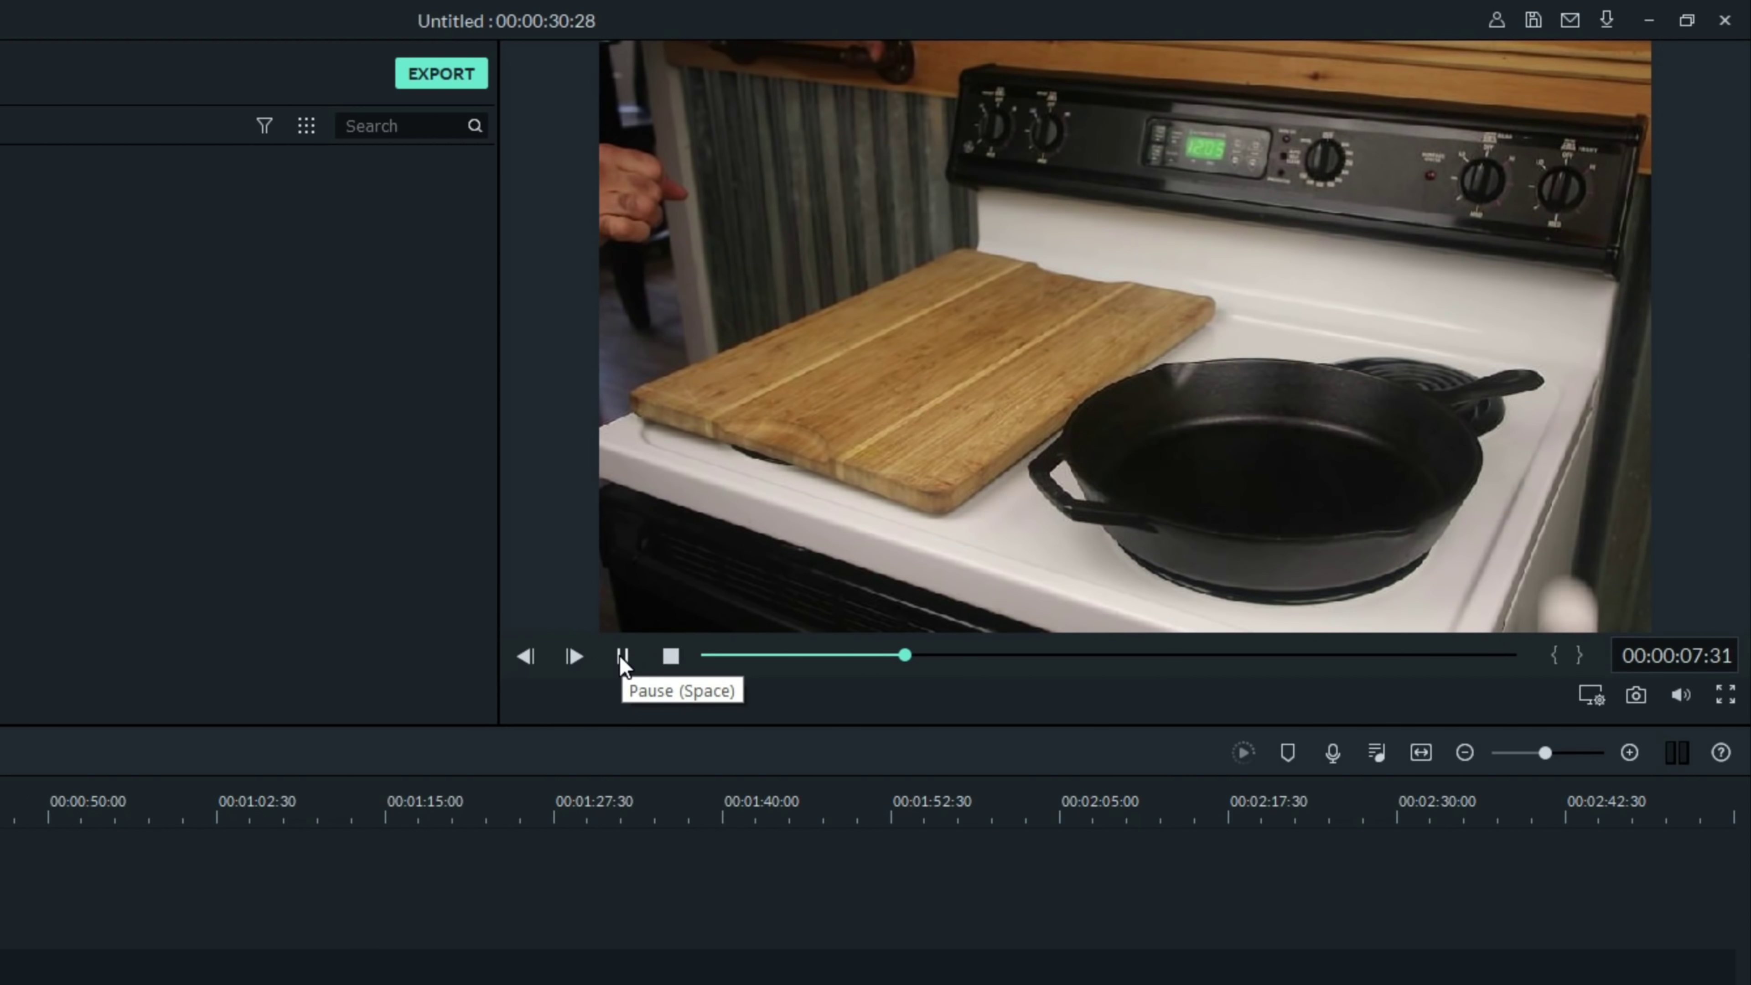
left_click(622, 656)
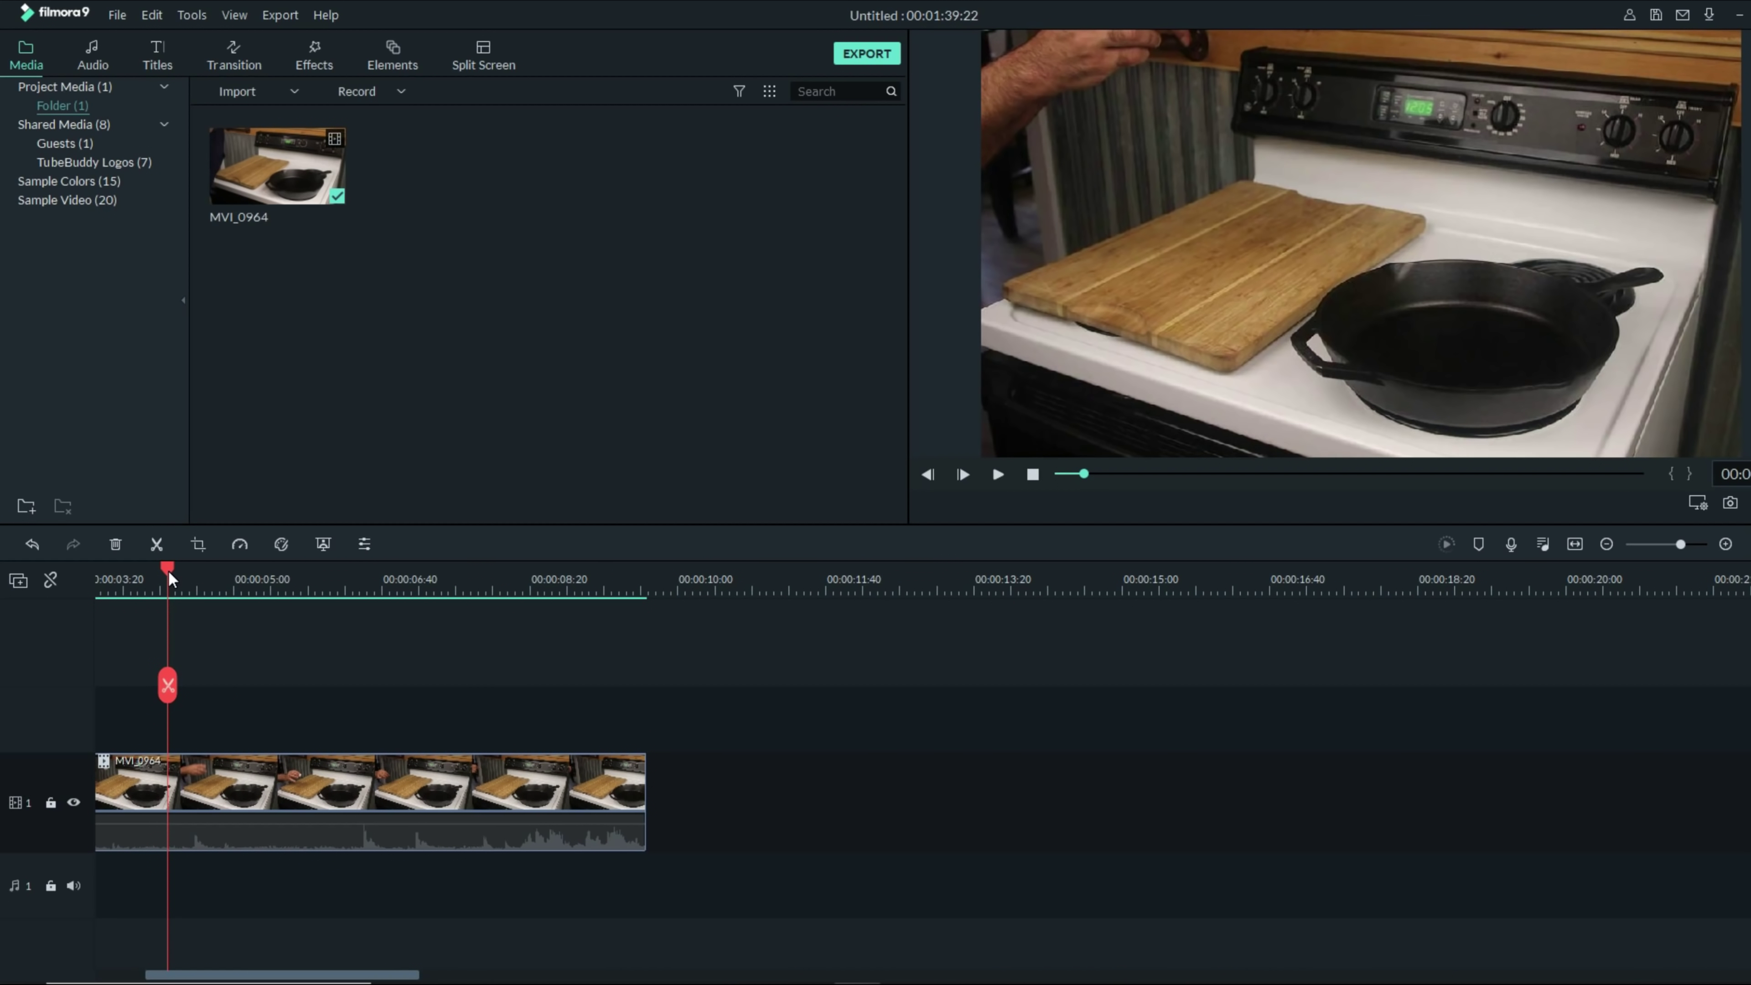
Take a snapshot at 00:00:06:59, where the ball hovers above the pan, creating Snapshot_3
left_click_drag(166, 570, 412, 598)
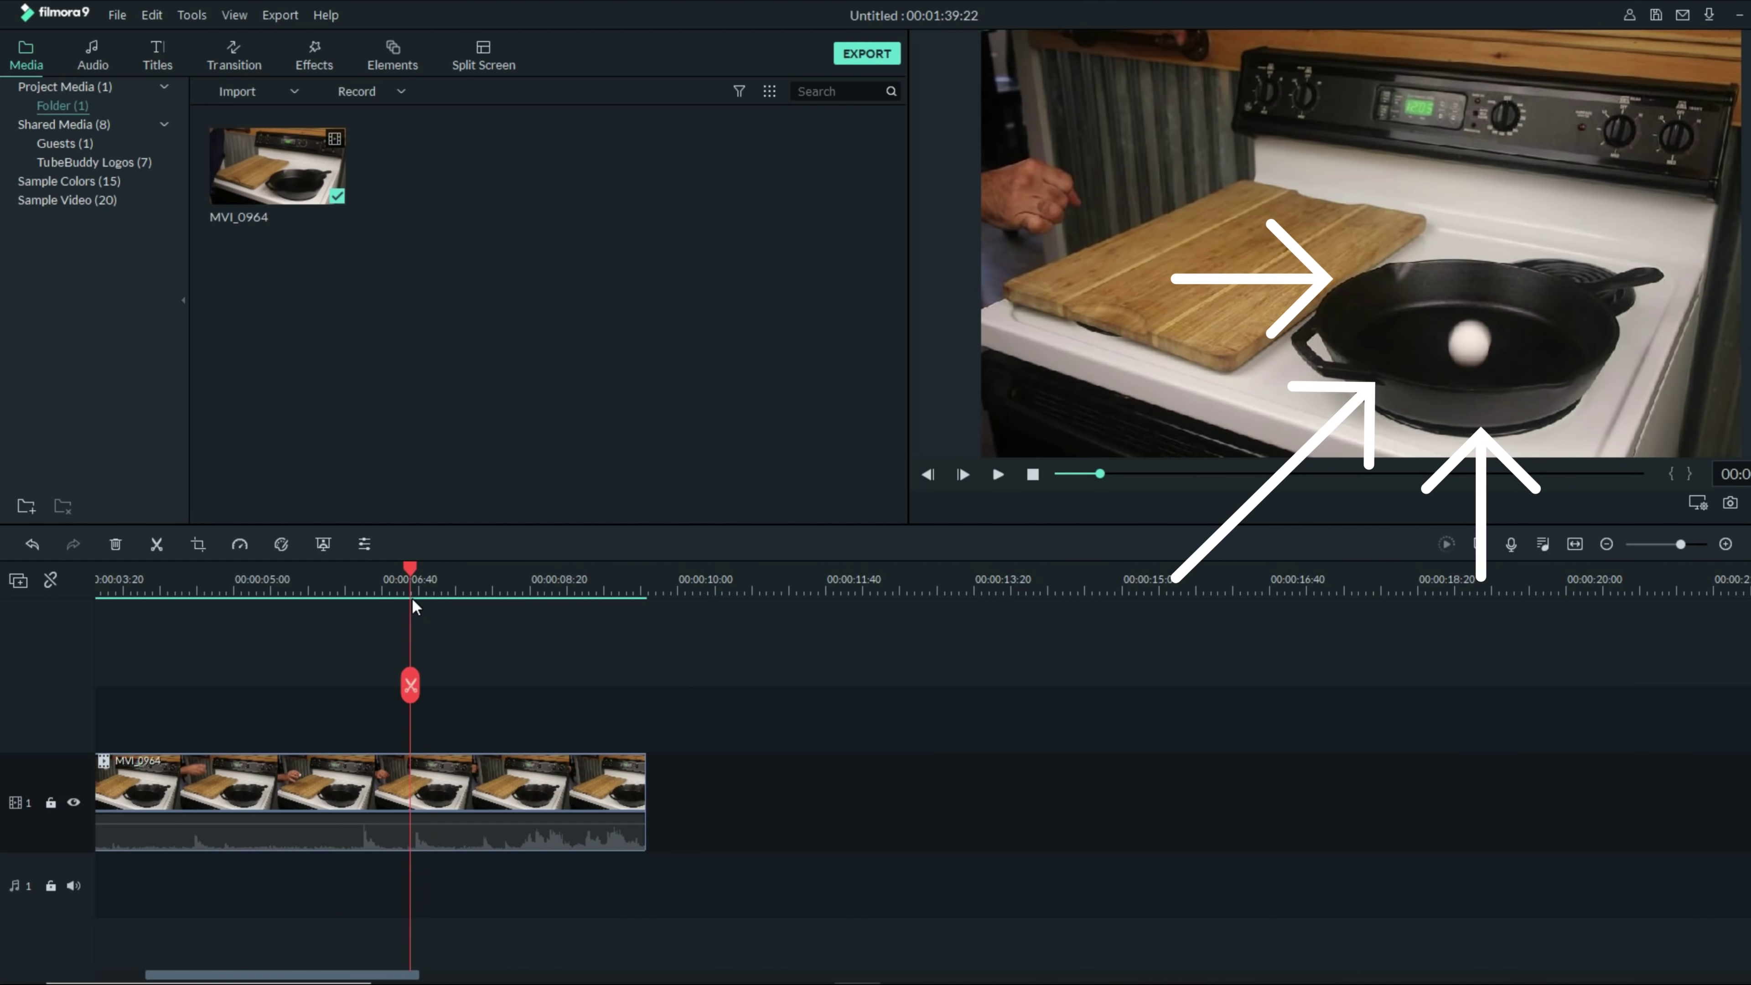
key("ctrl+equal")
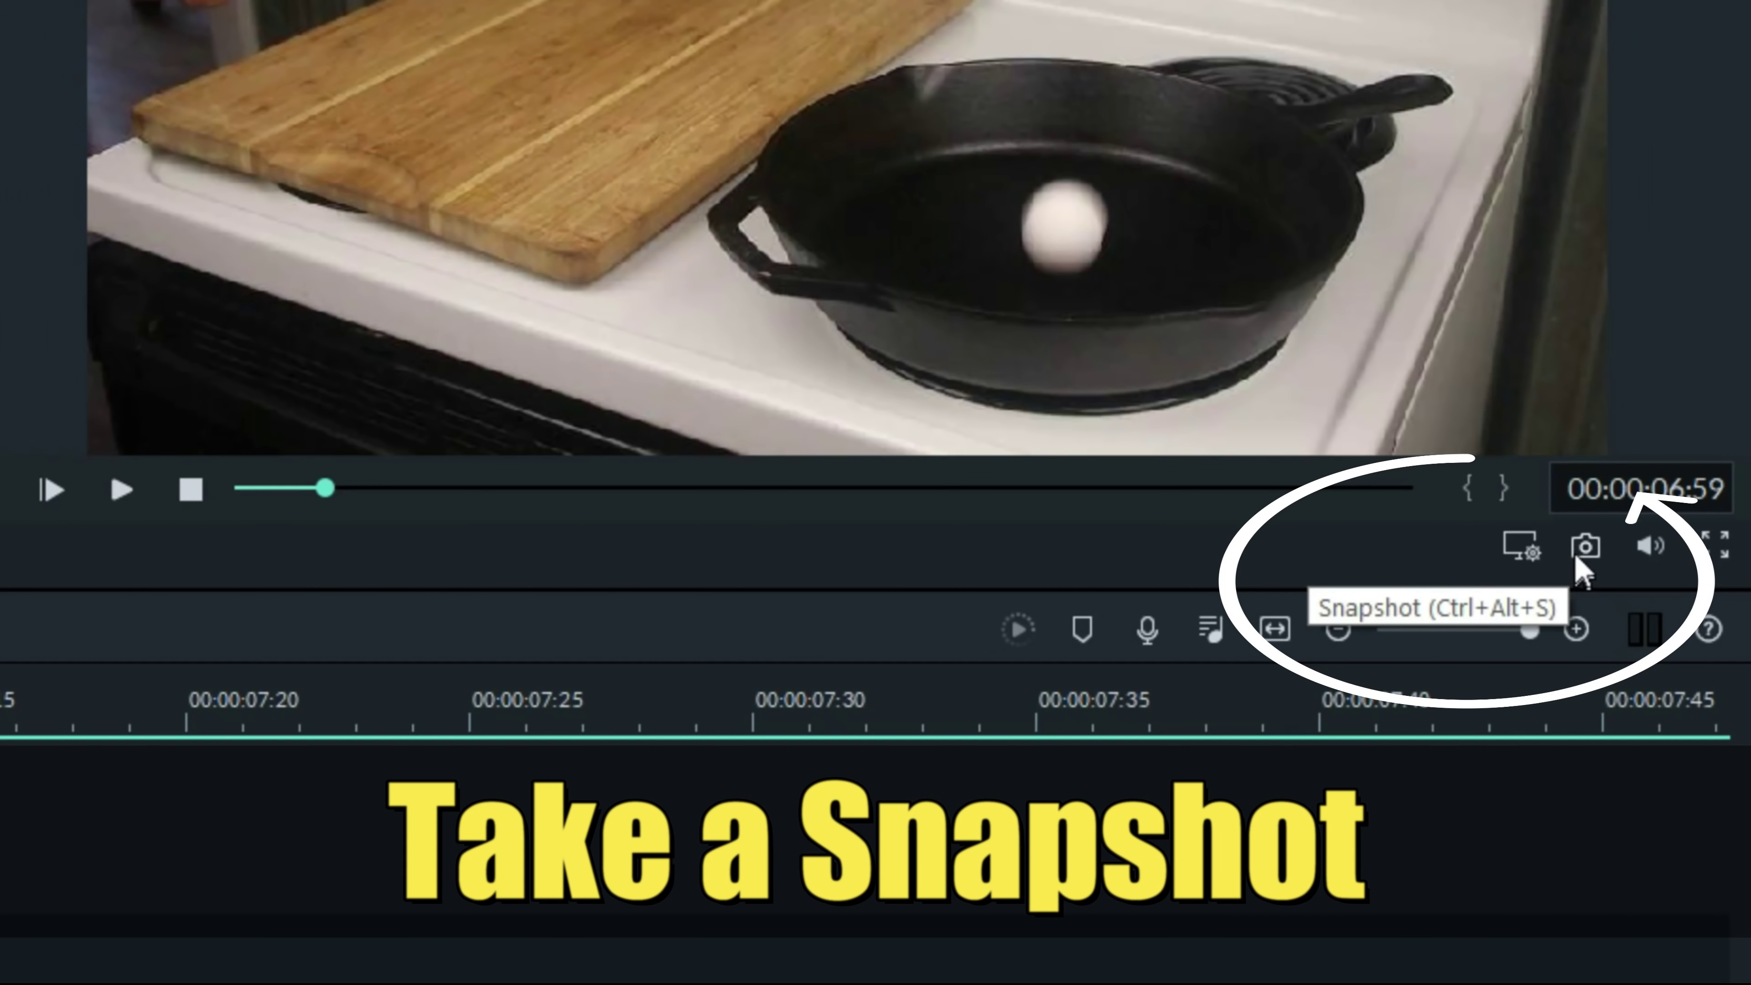
left_click(1579, 550)
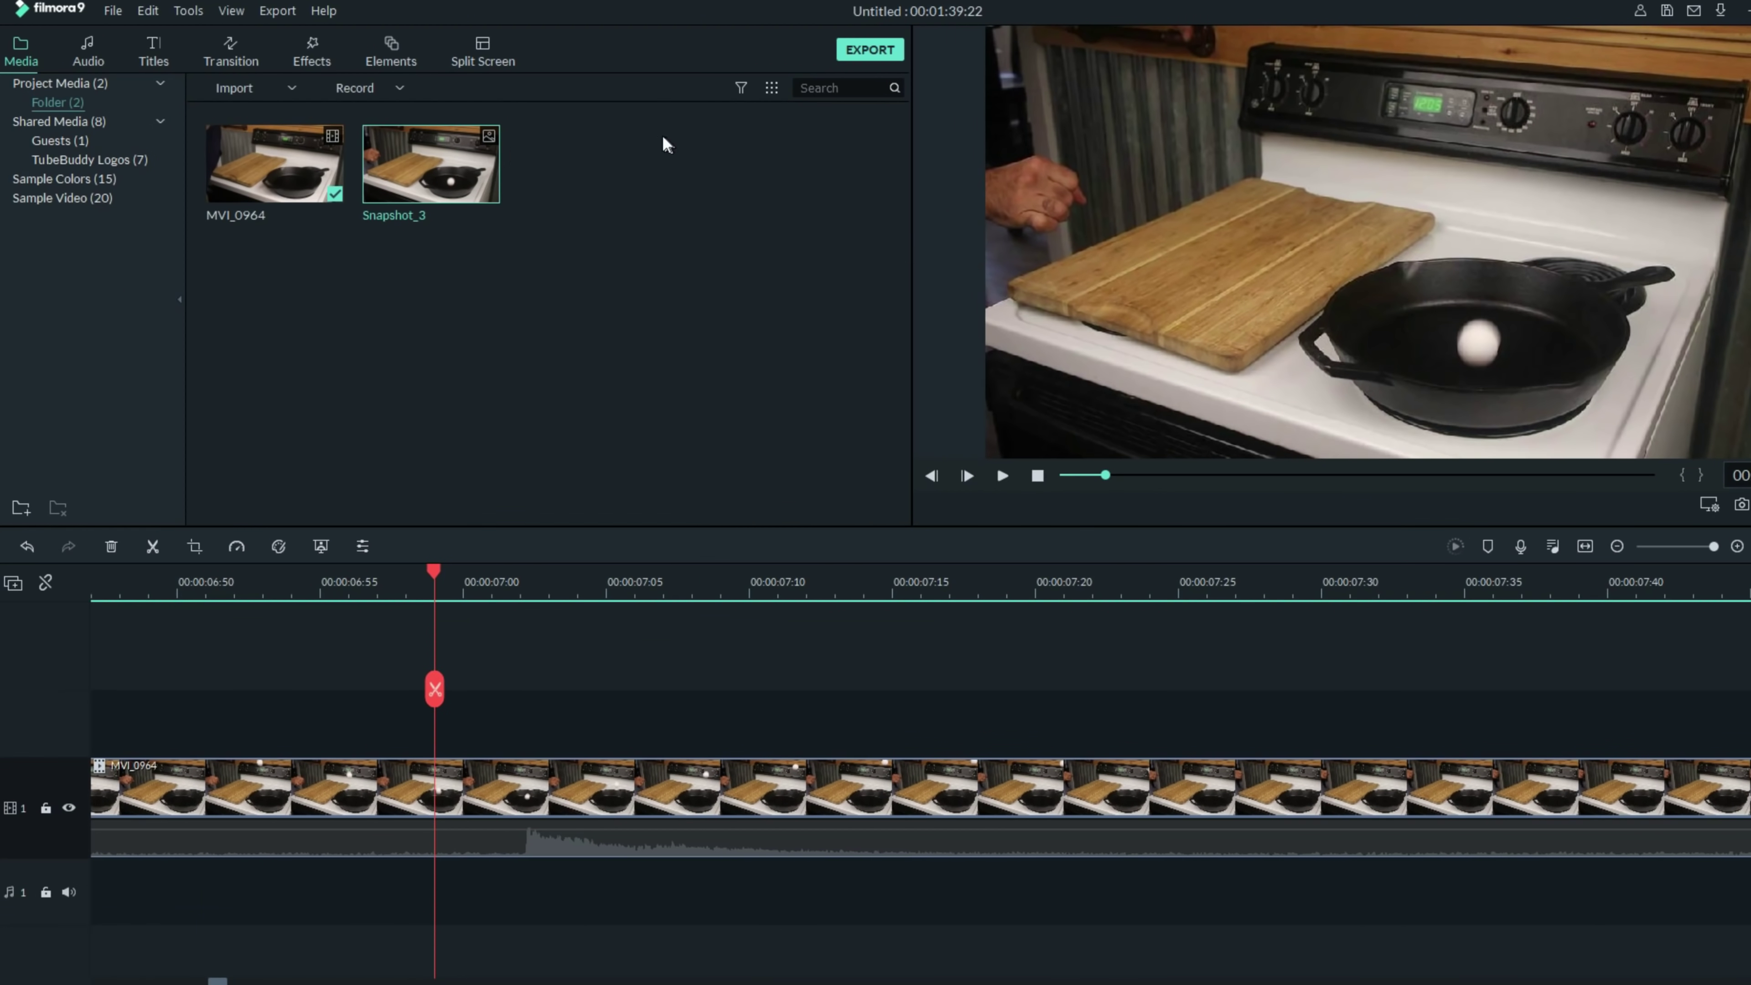
Place Snapshot_3 on track 2 at the capture point, then play it back to check the freeze
mouse_move(452, 178)
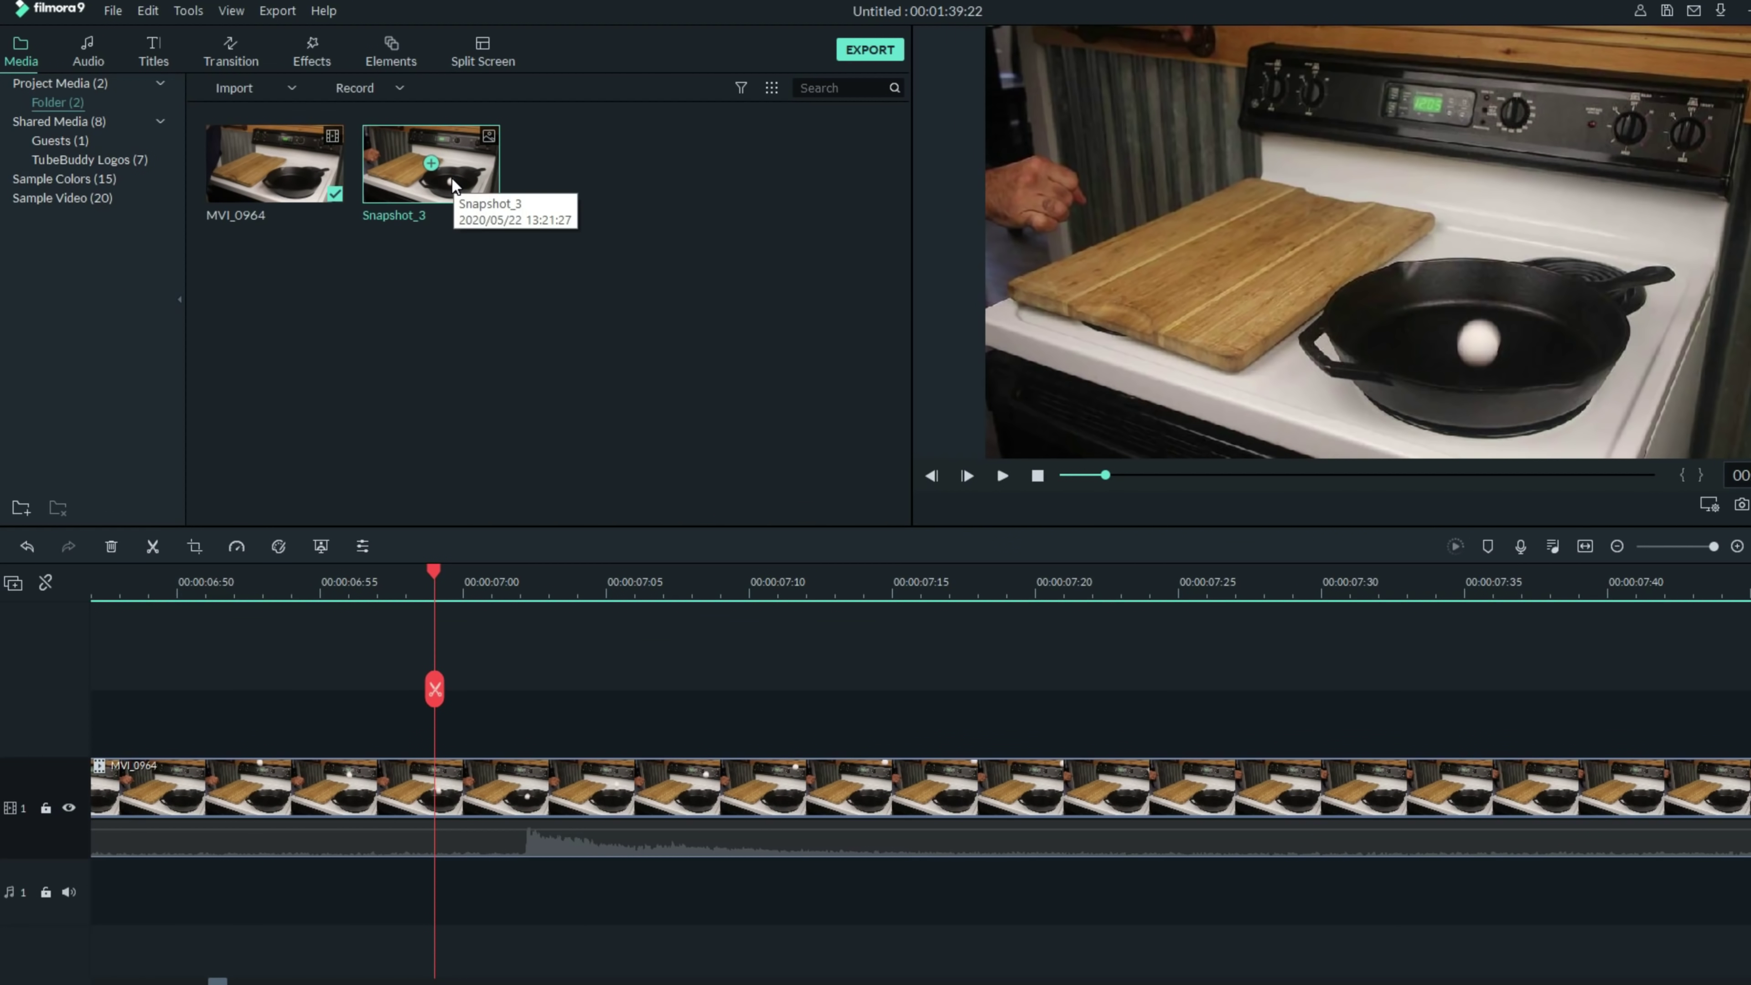
left_click_drag(520, 533, 491, 672)
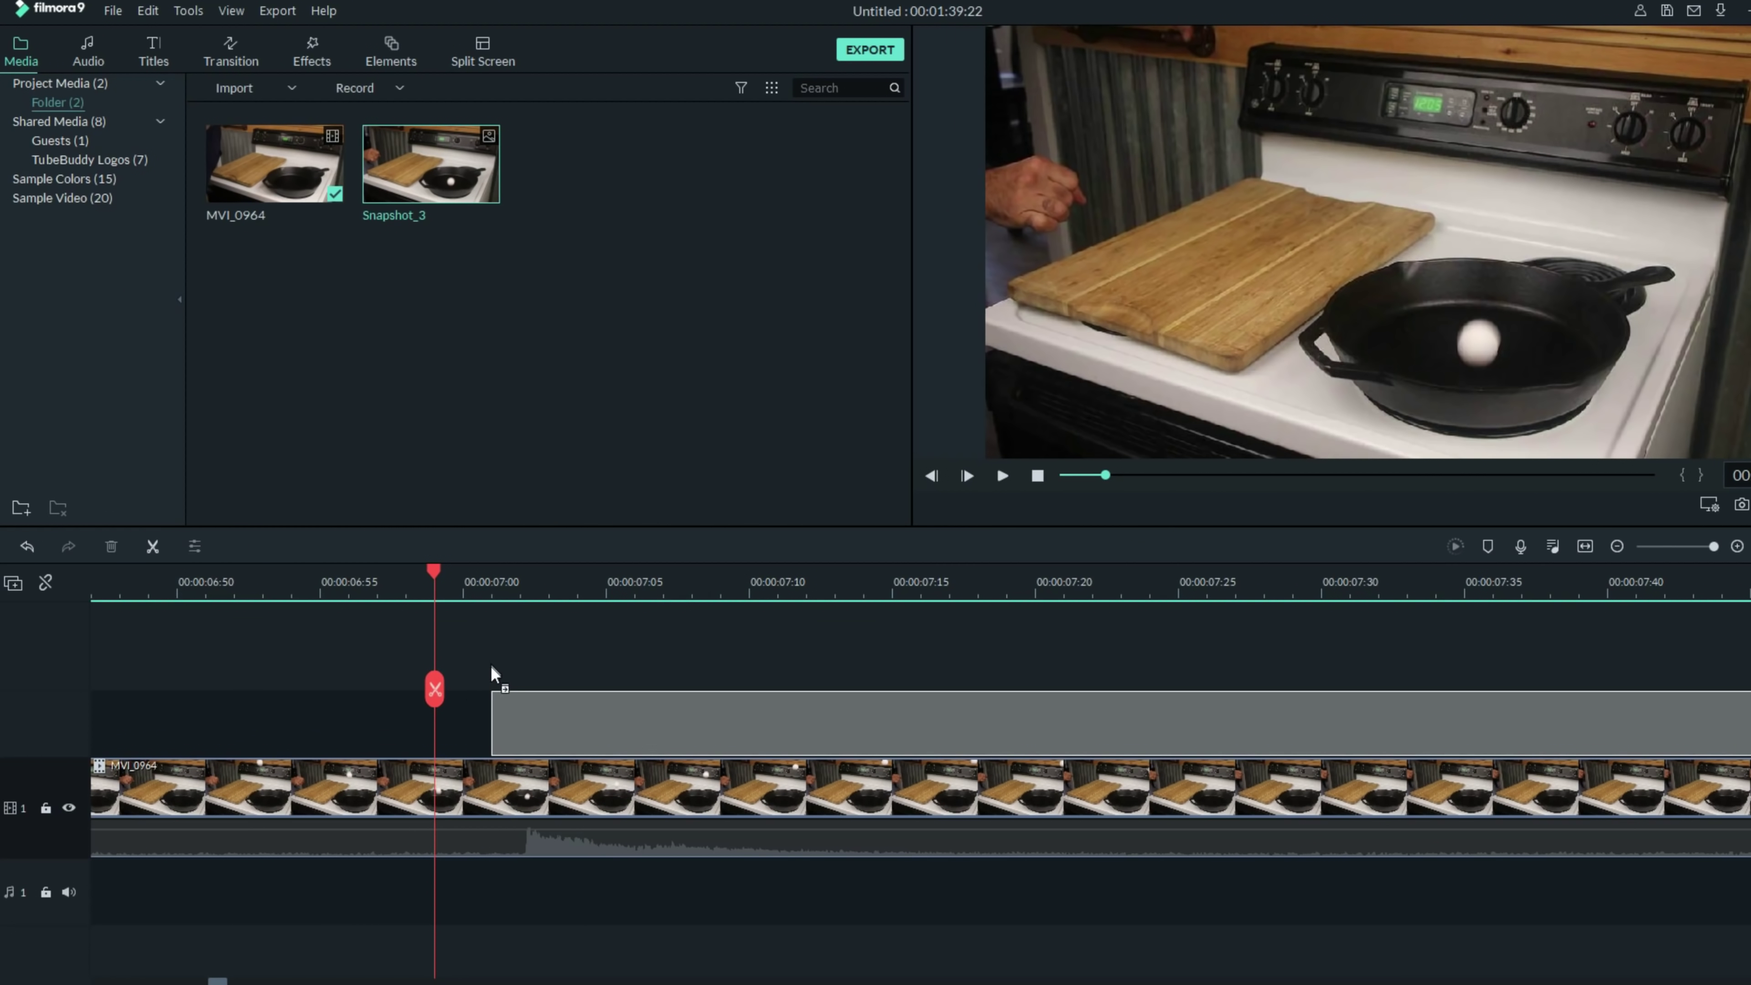
left_click_drag(443, 726, 414, 726)
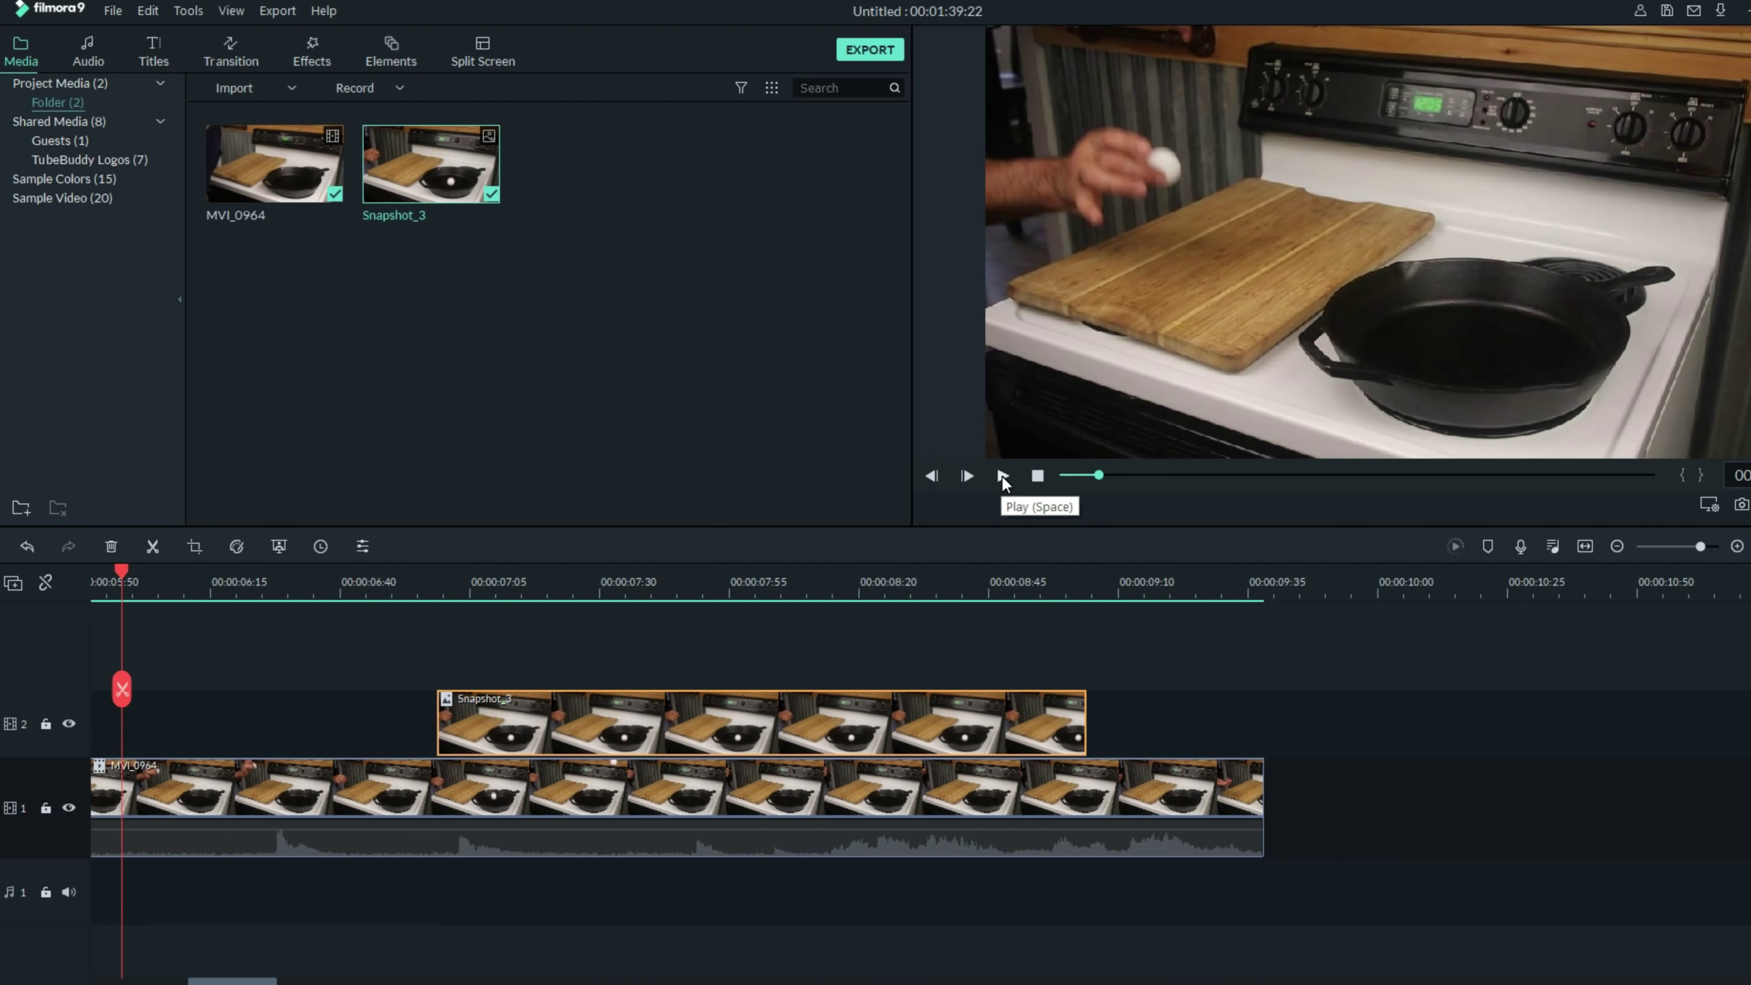
left_click(1002, 476)
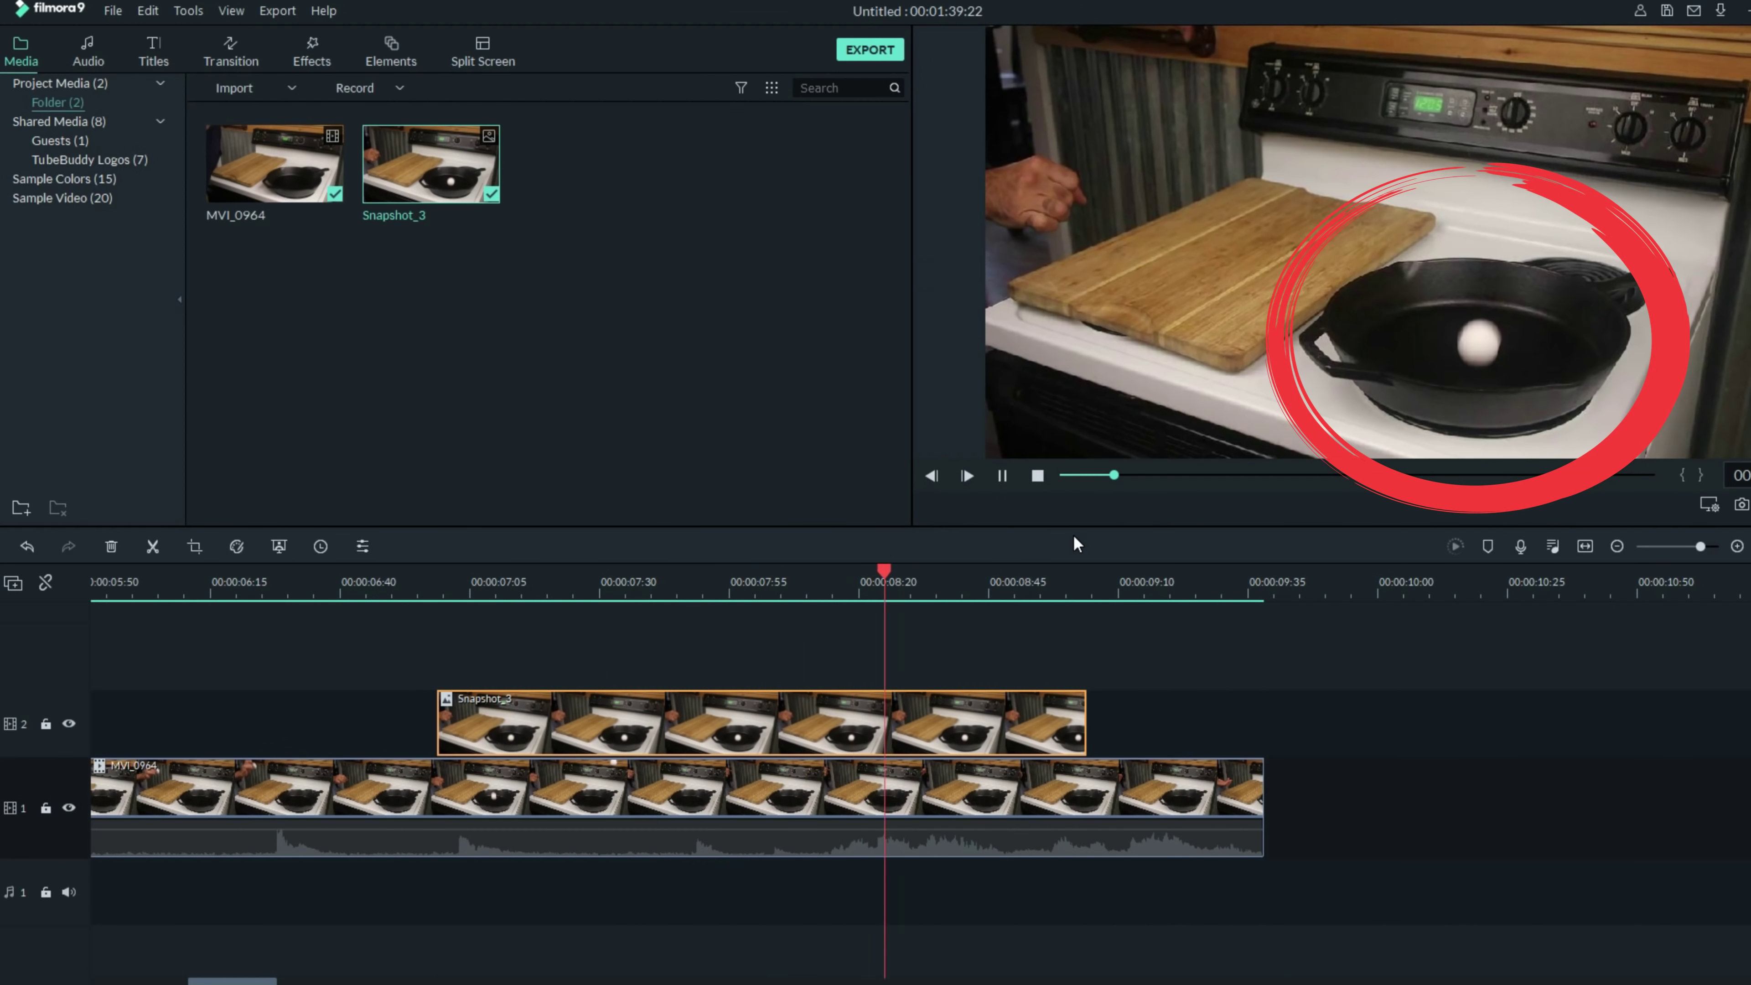
key("space")
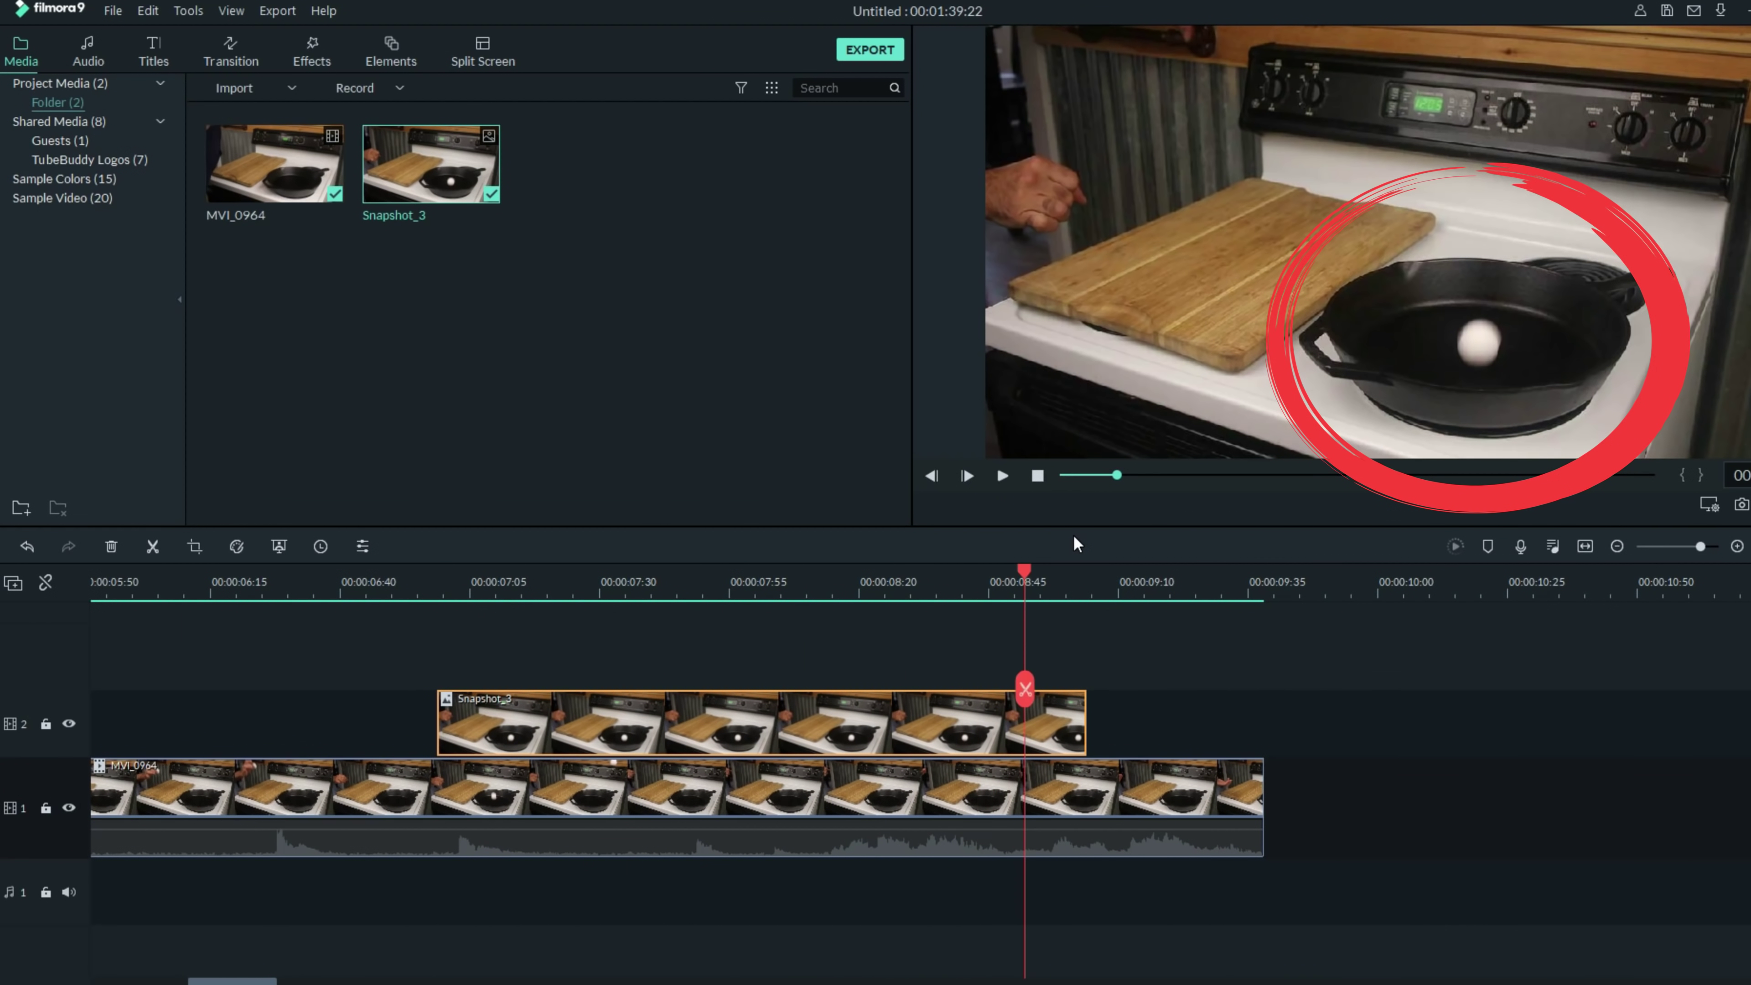
Crop Snapshot_3 to a custom 1195×1080 area, removing the hand on the left
right_click(663, 719)
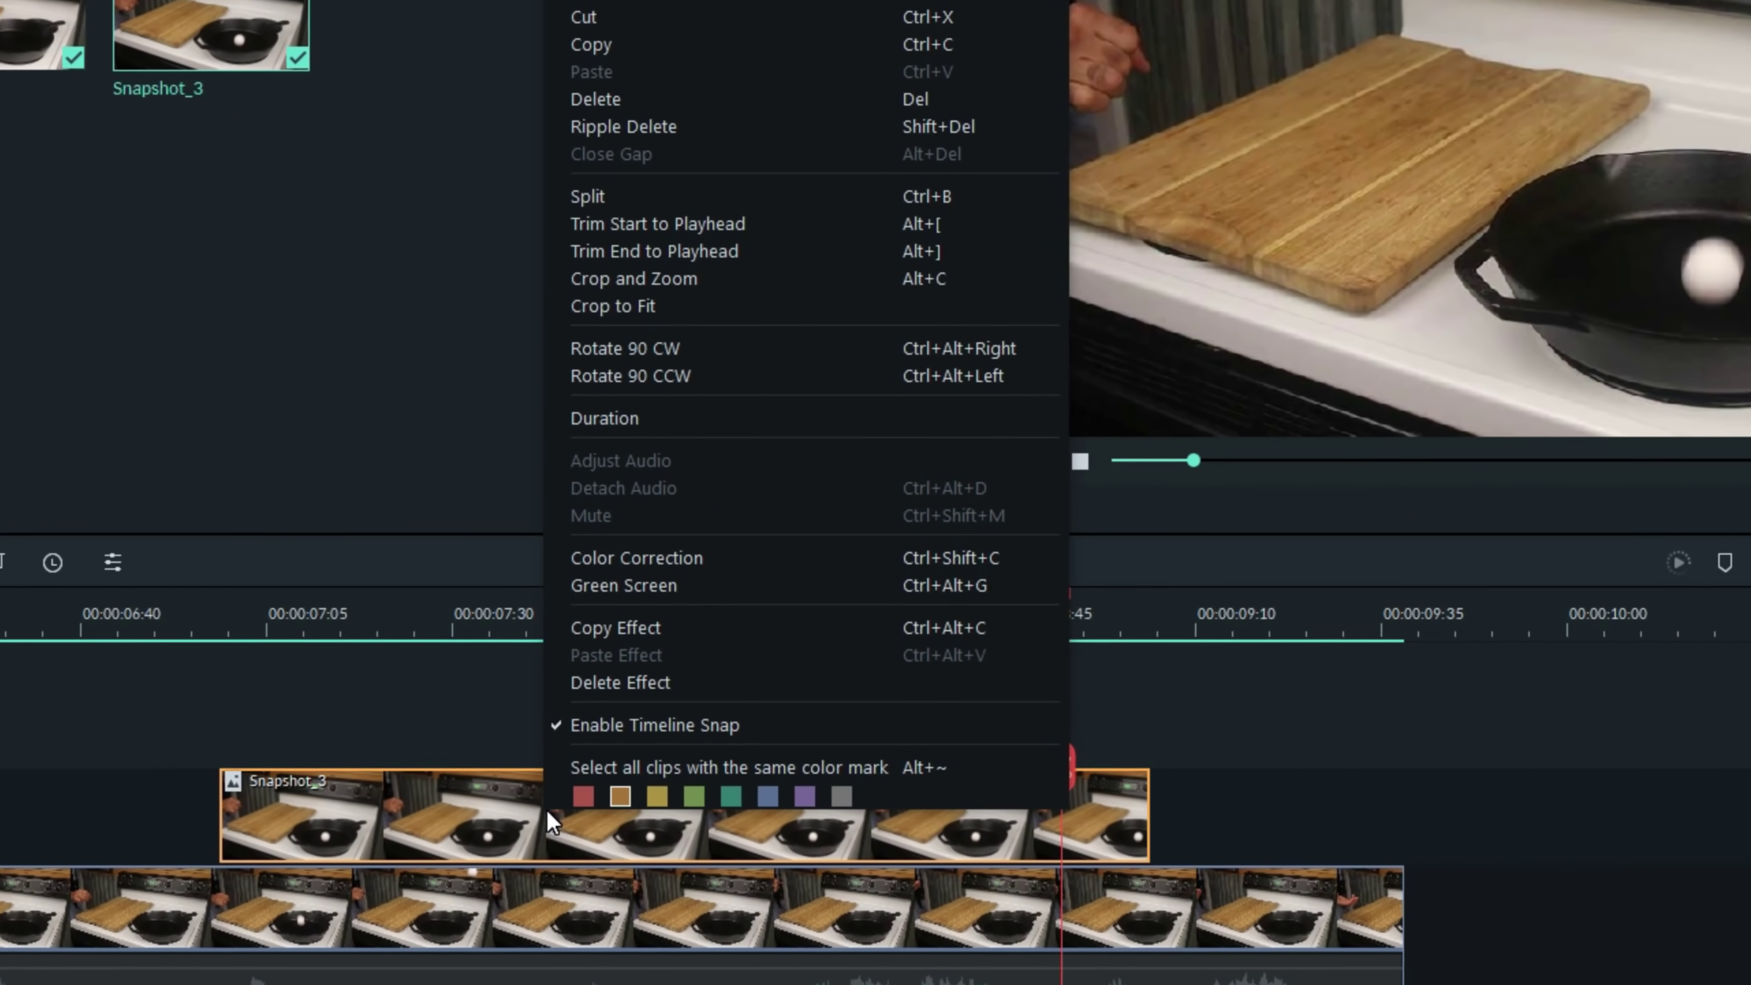
left_click(802, 303)
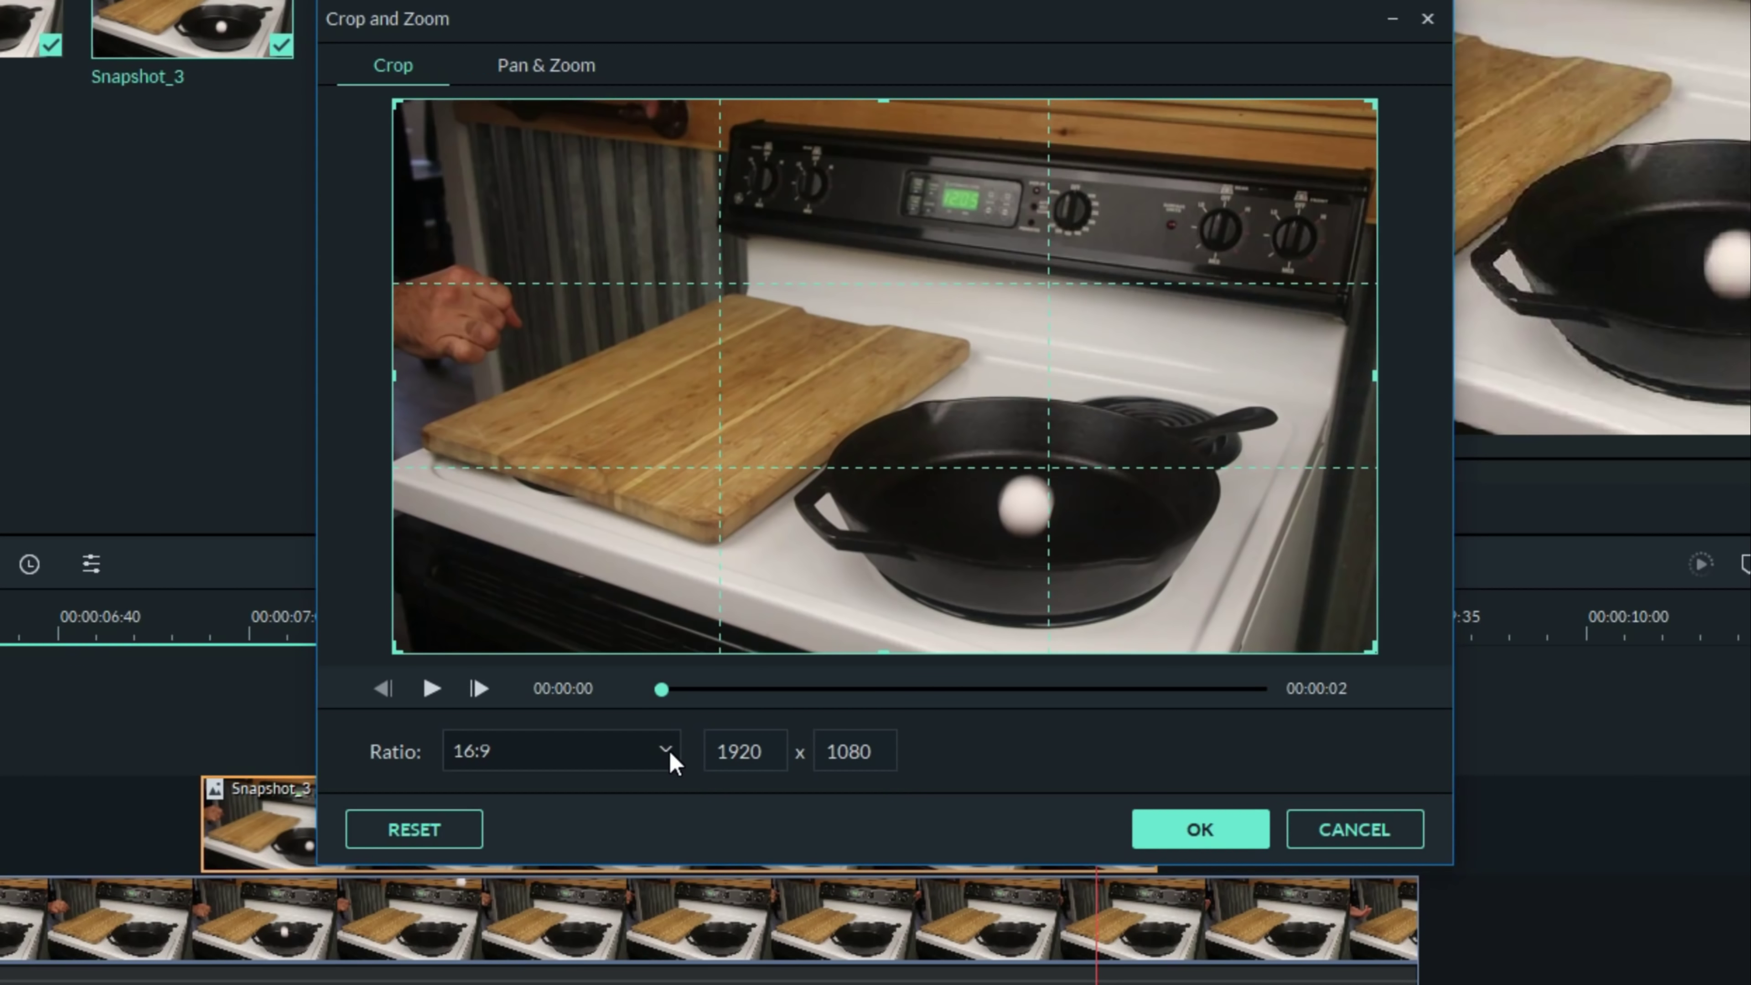
left_click(666, 749)
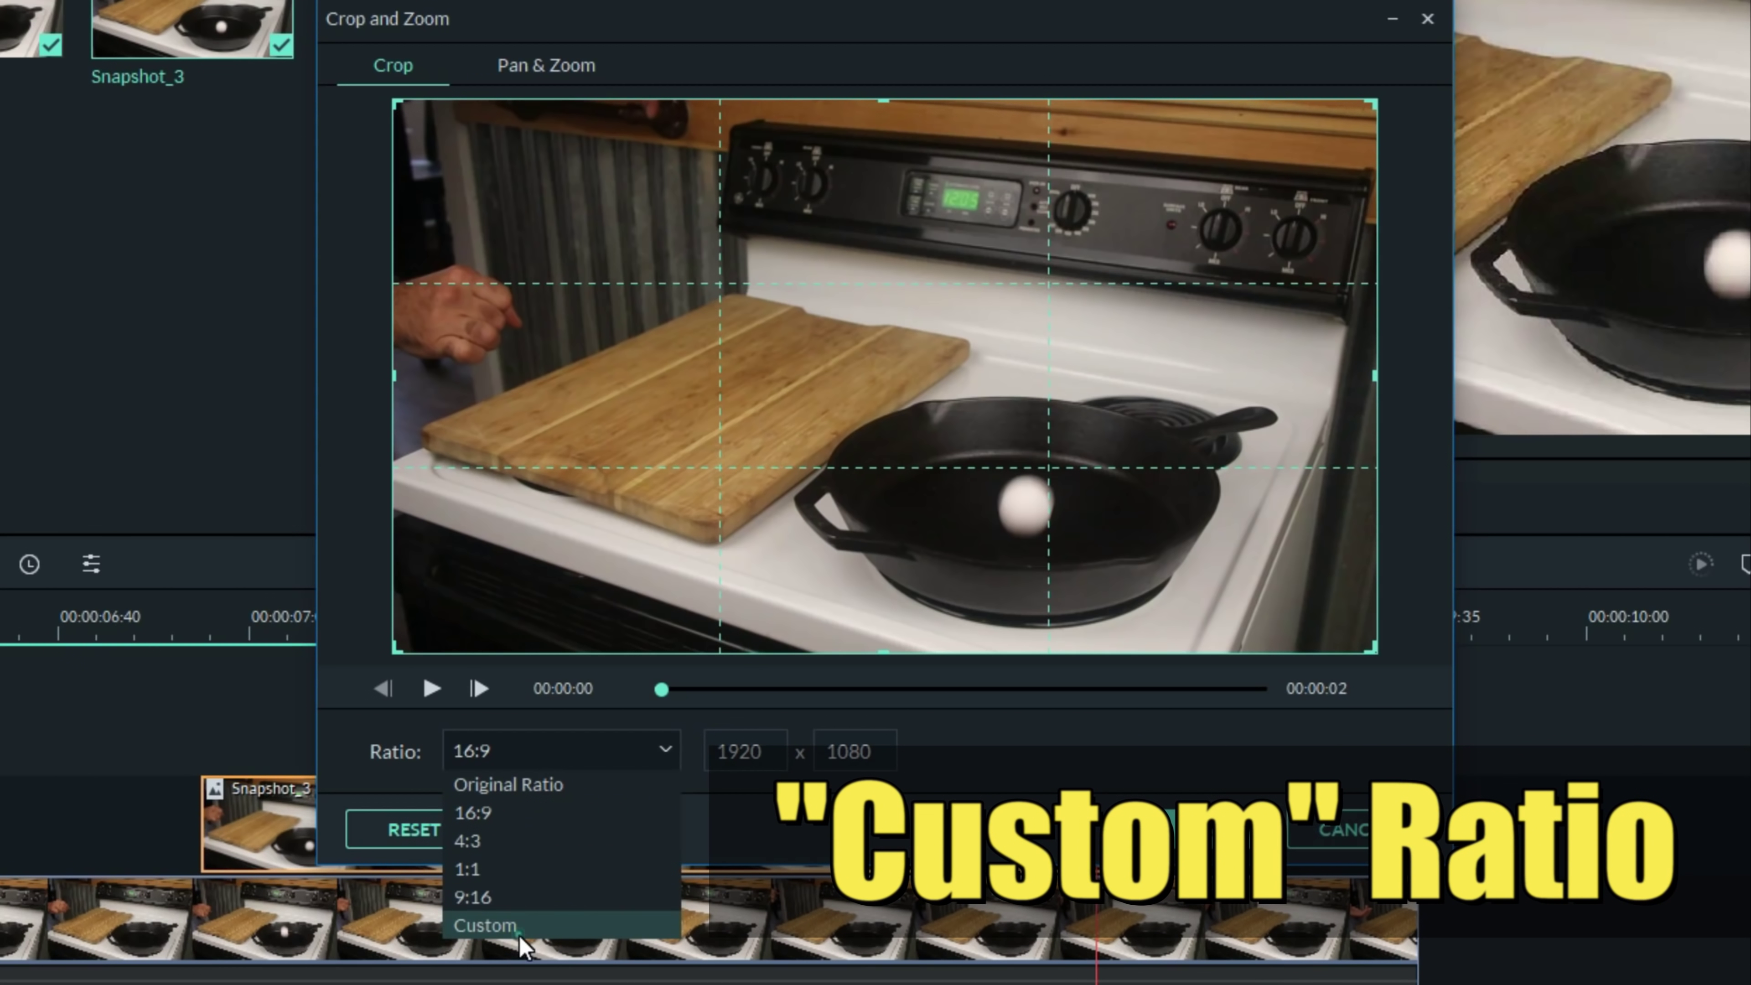
left_click(520, 936)
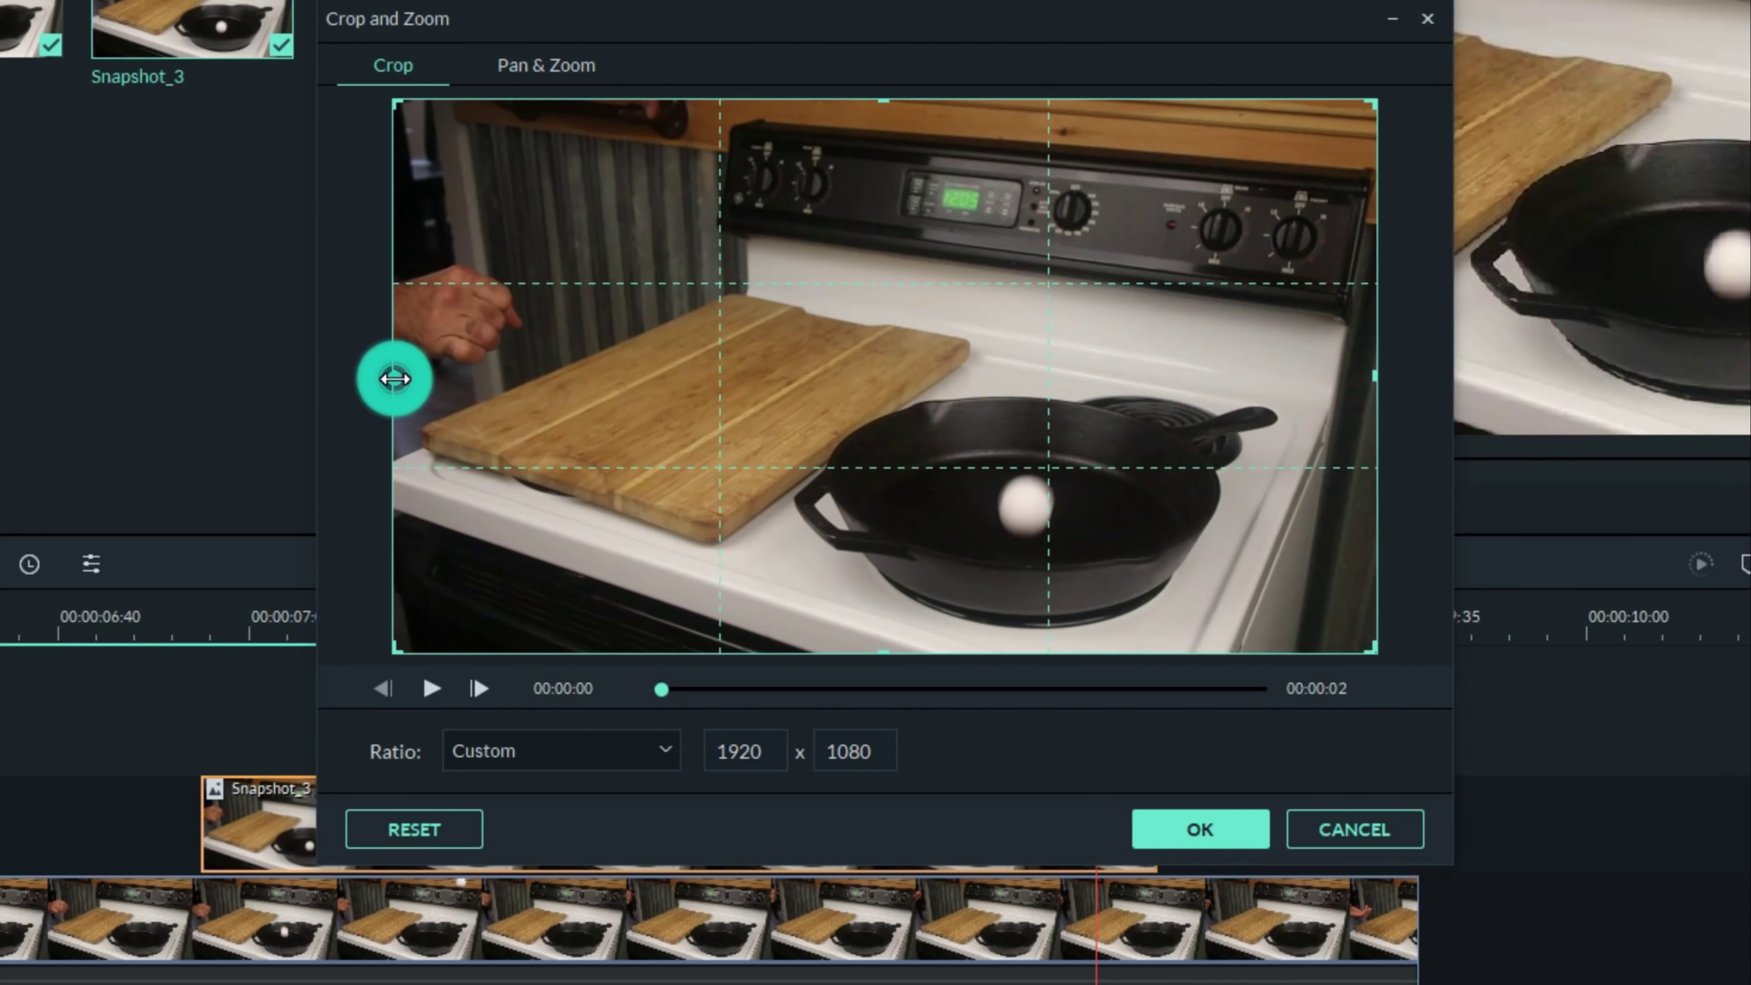
left_click_drag(393, 378, 763, 395)
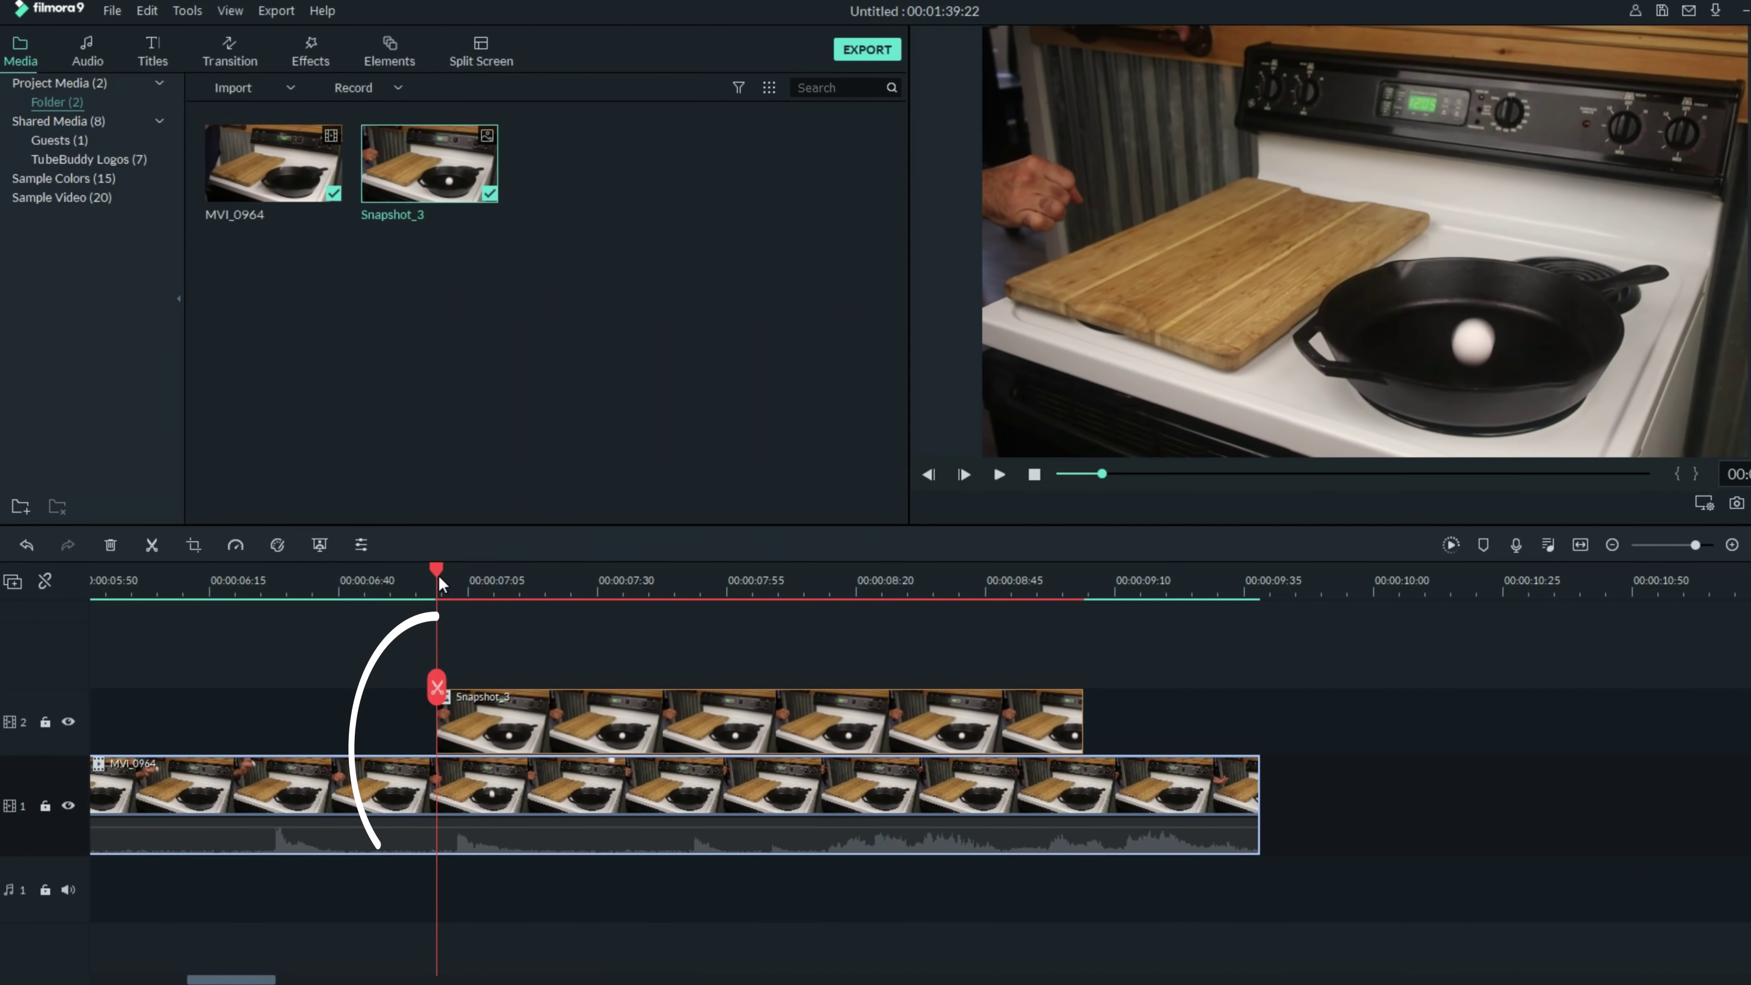
Confirm the crop and open Snapshot_3's Image settings from its track 2 clip
left_click_drag(438, 574, 443, 576)
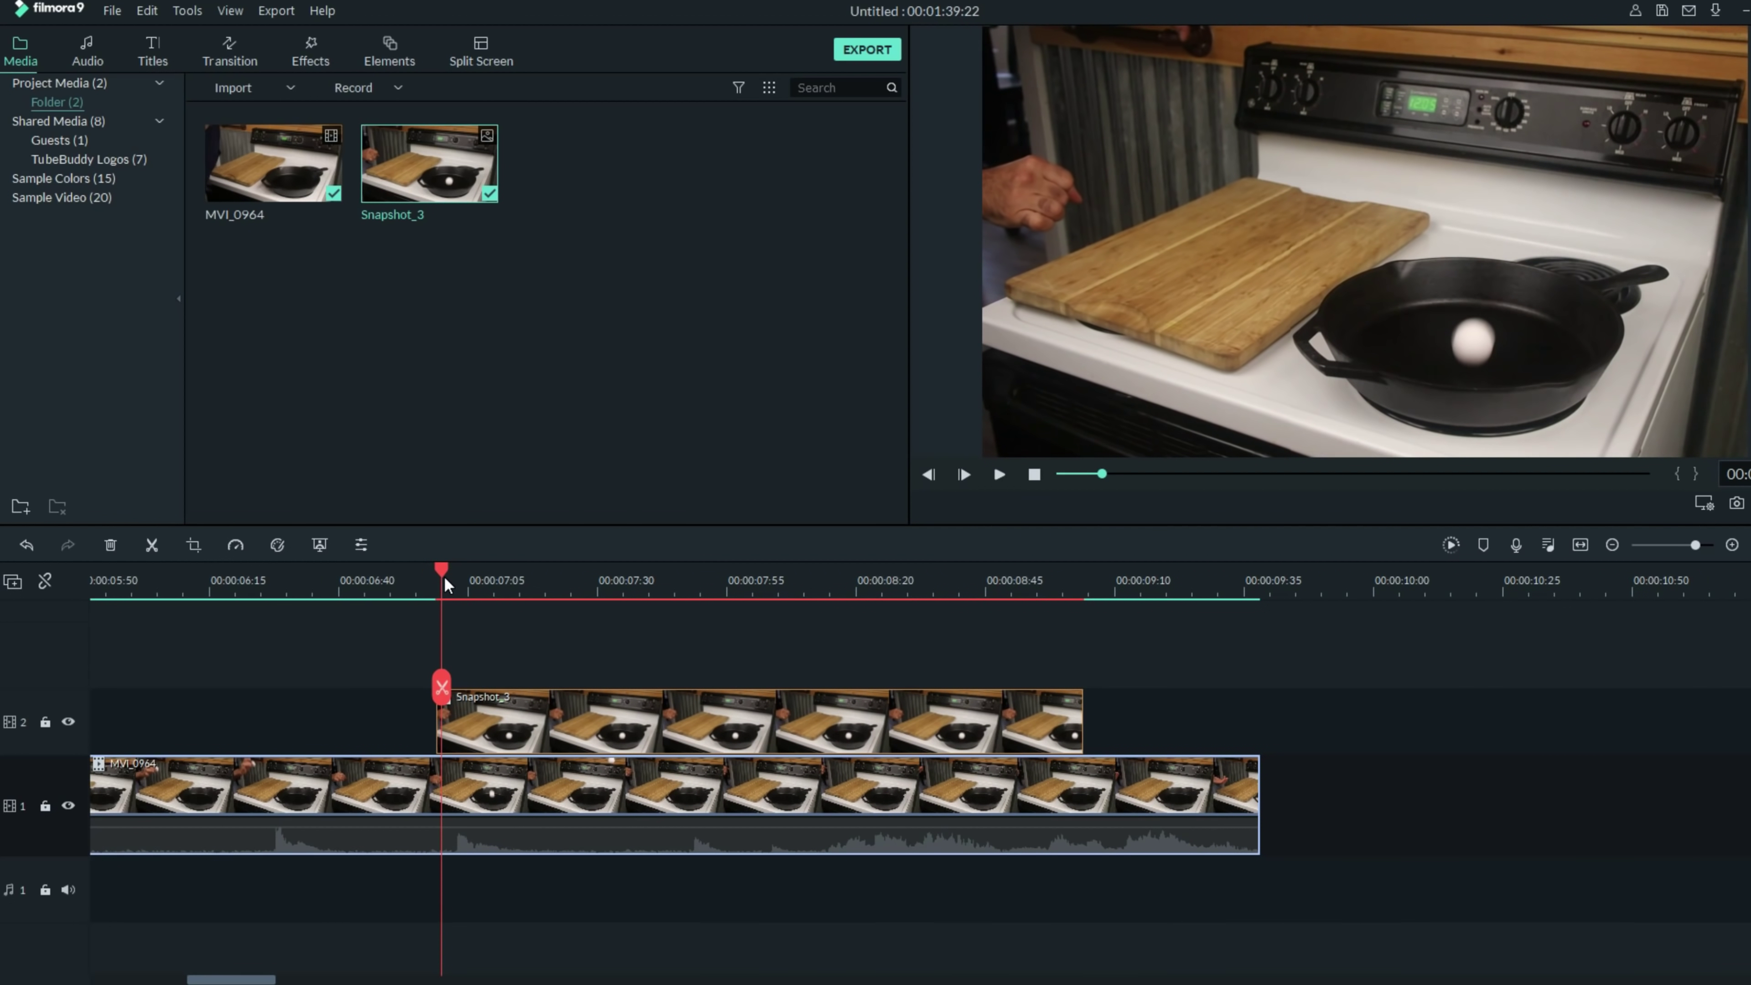
left_click(502, 722)
double_click(504, 724)
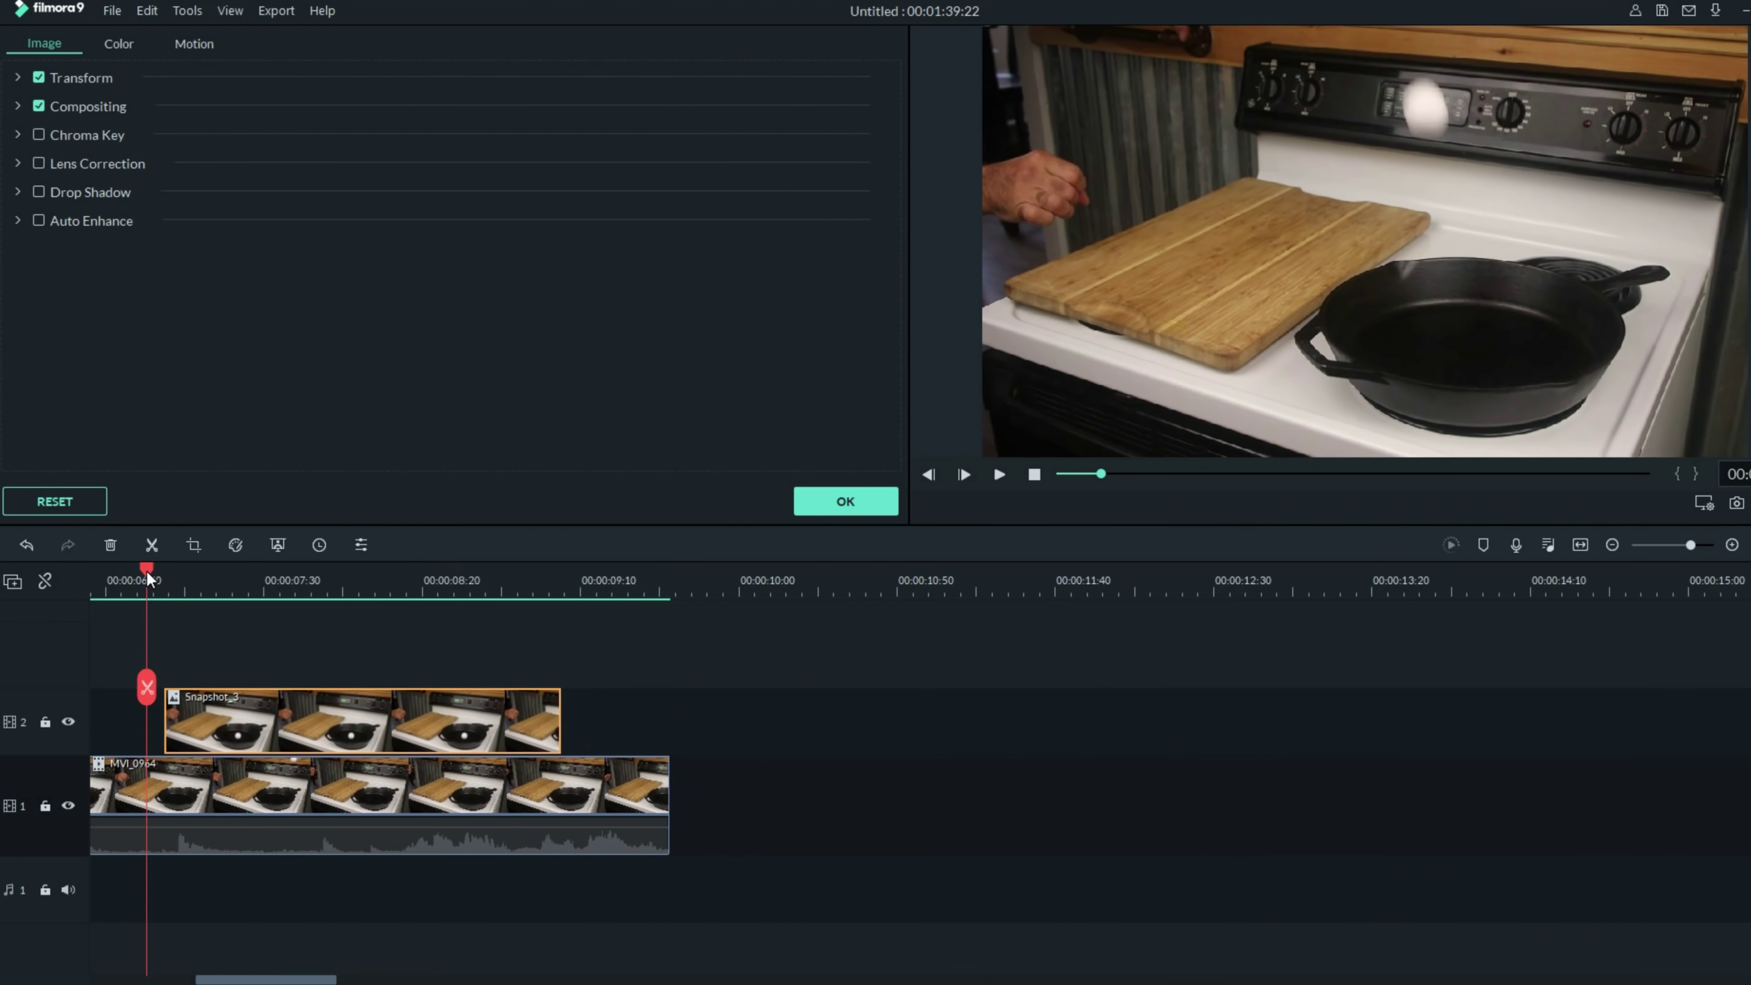
Put the later MVI_0964 clip on track 3 and split it where the egg lands
left_click(146, 571)
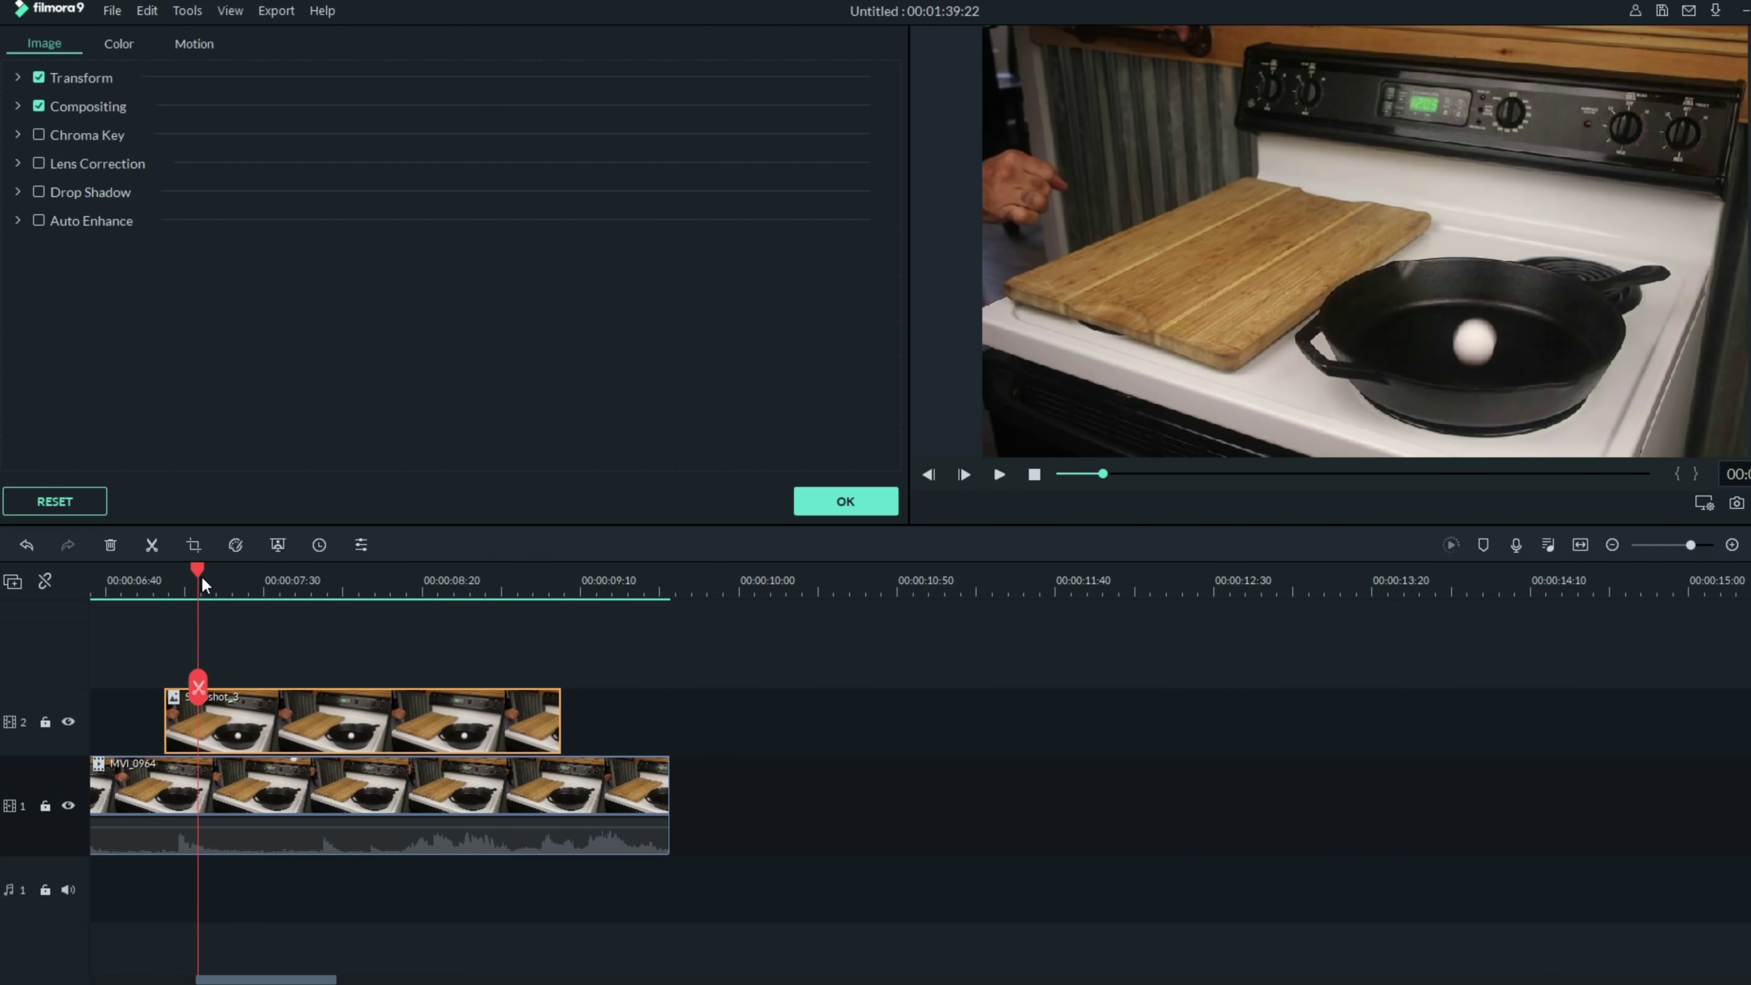
left_click(1673, 545)
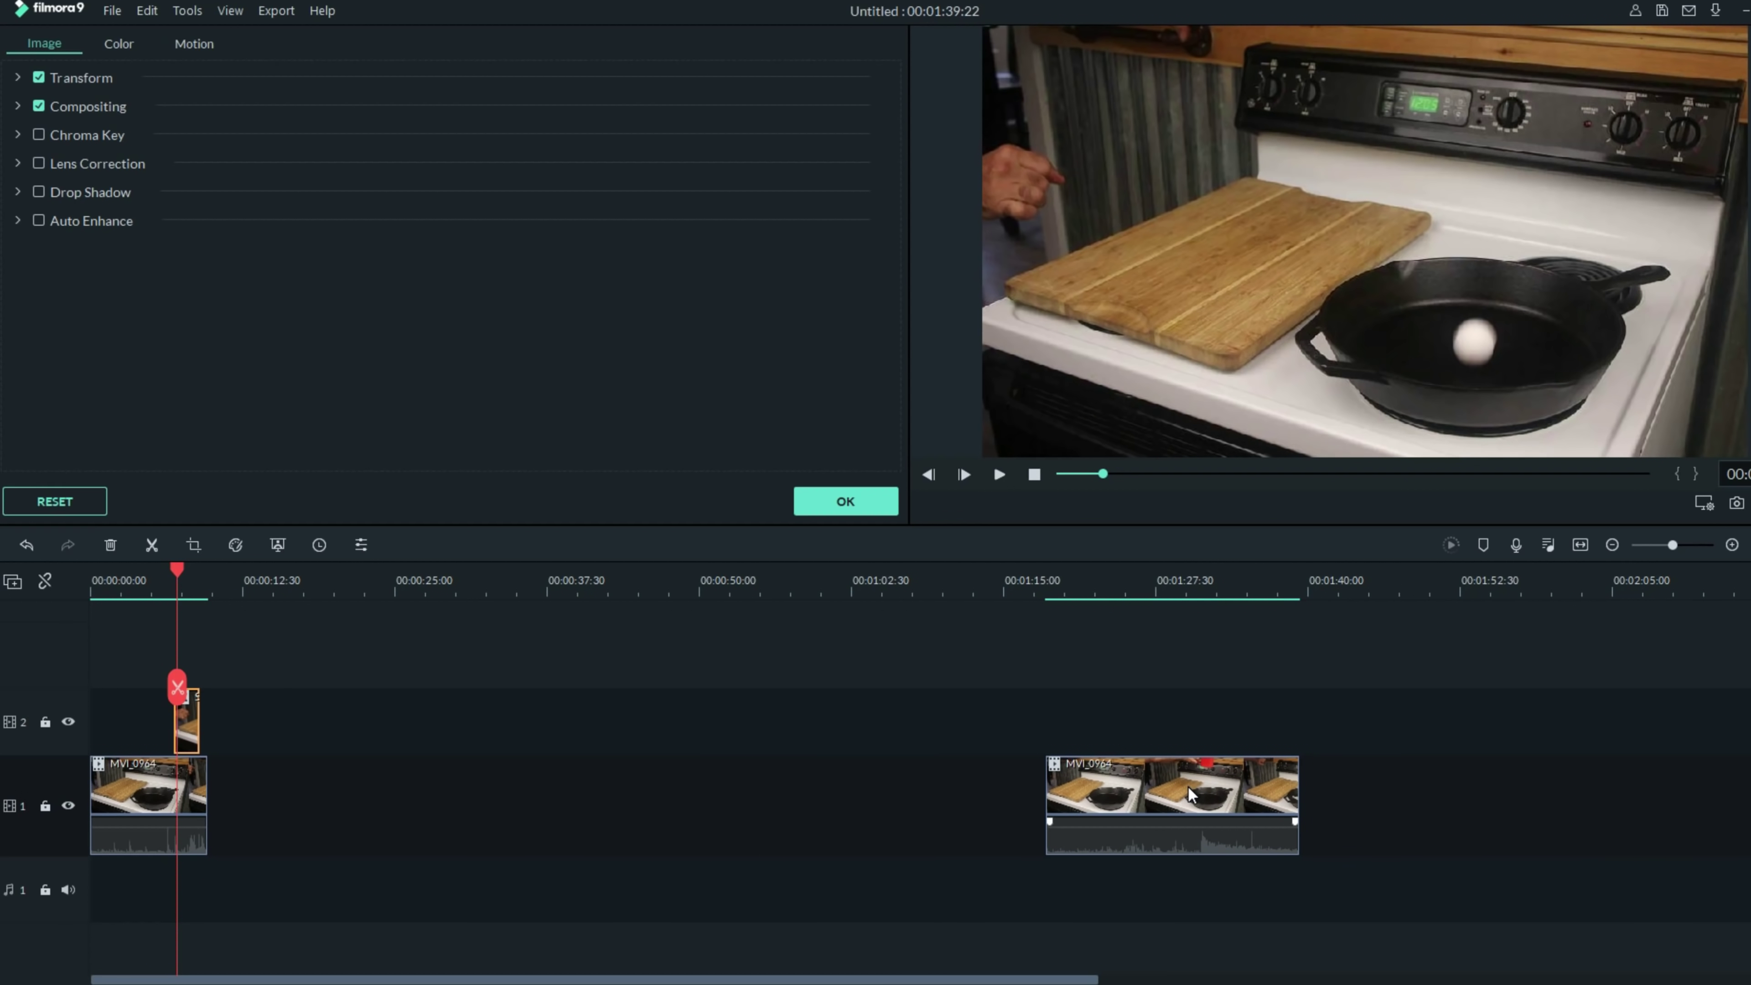
left_click_drag(1187, 785, 796, 688)
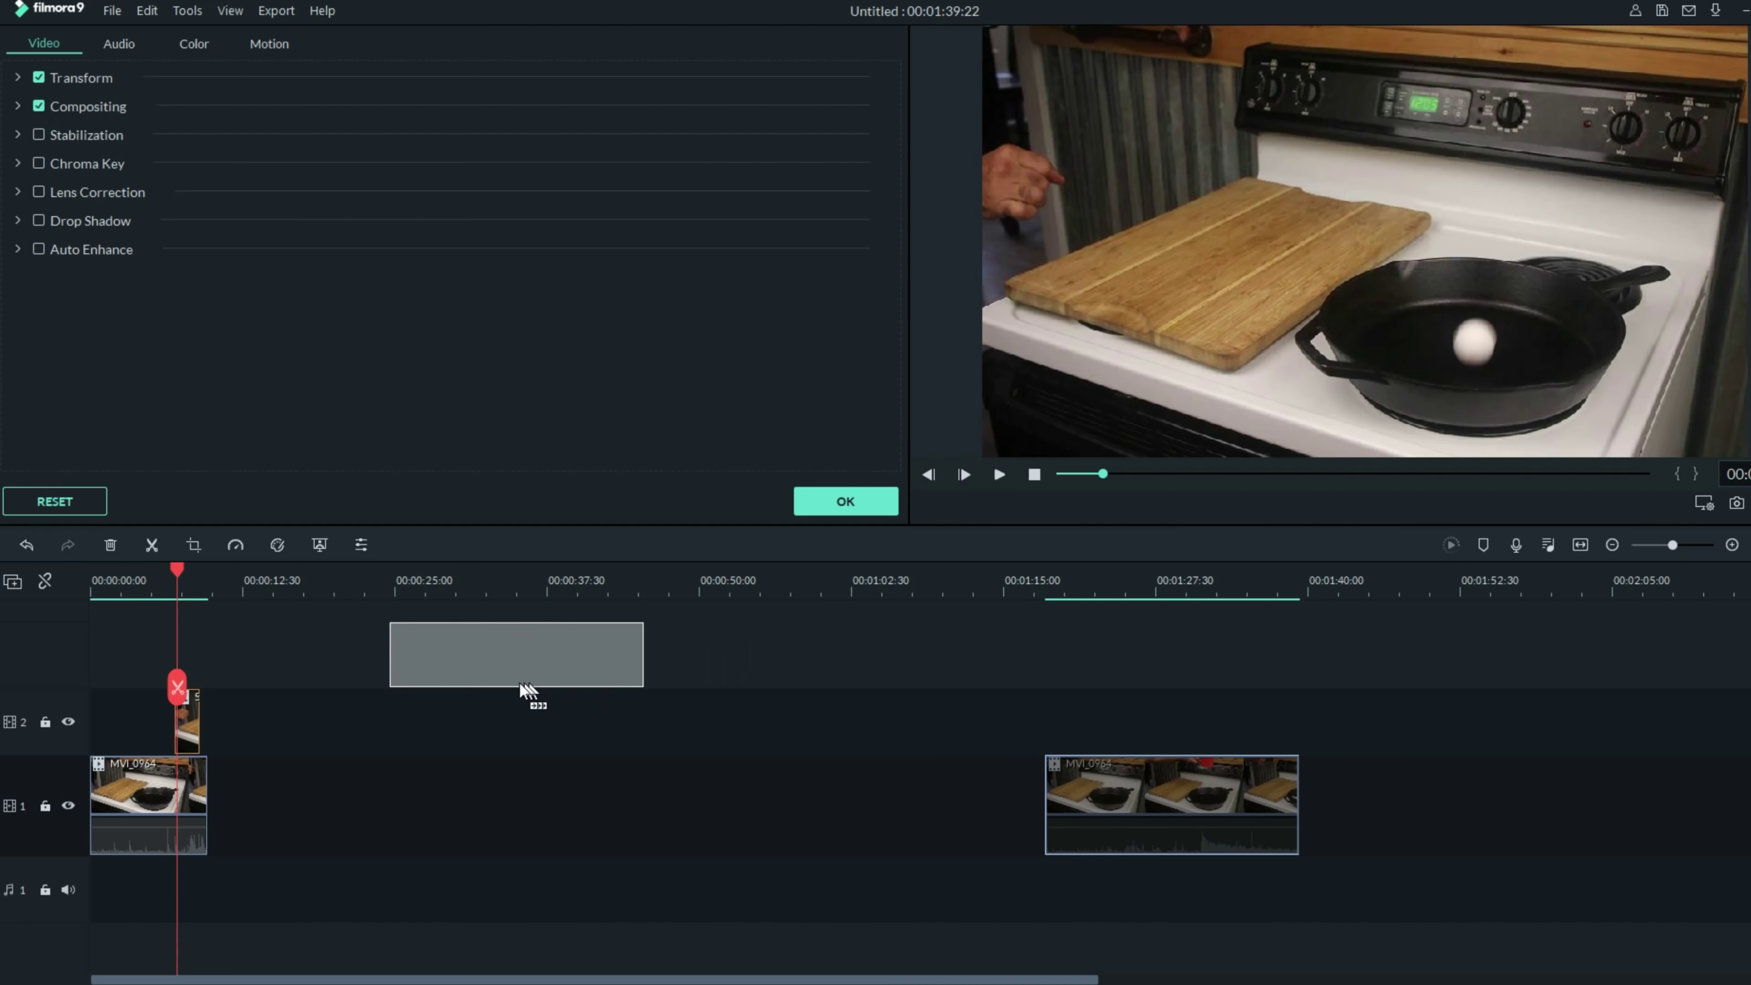
left_click_drag(344, 672, 313, 670)
left_click_drag(260, 572, 334, 573)
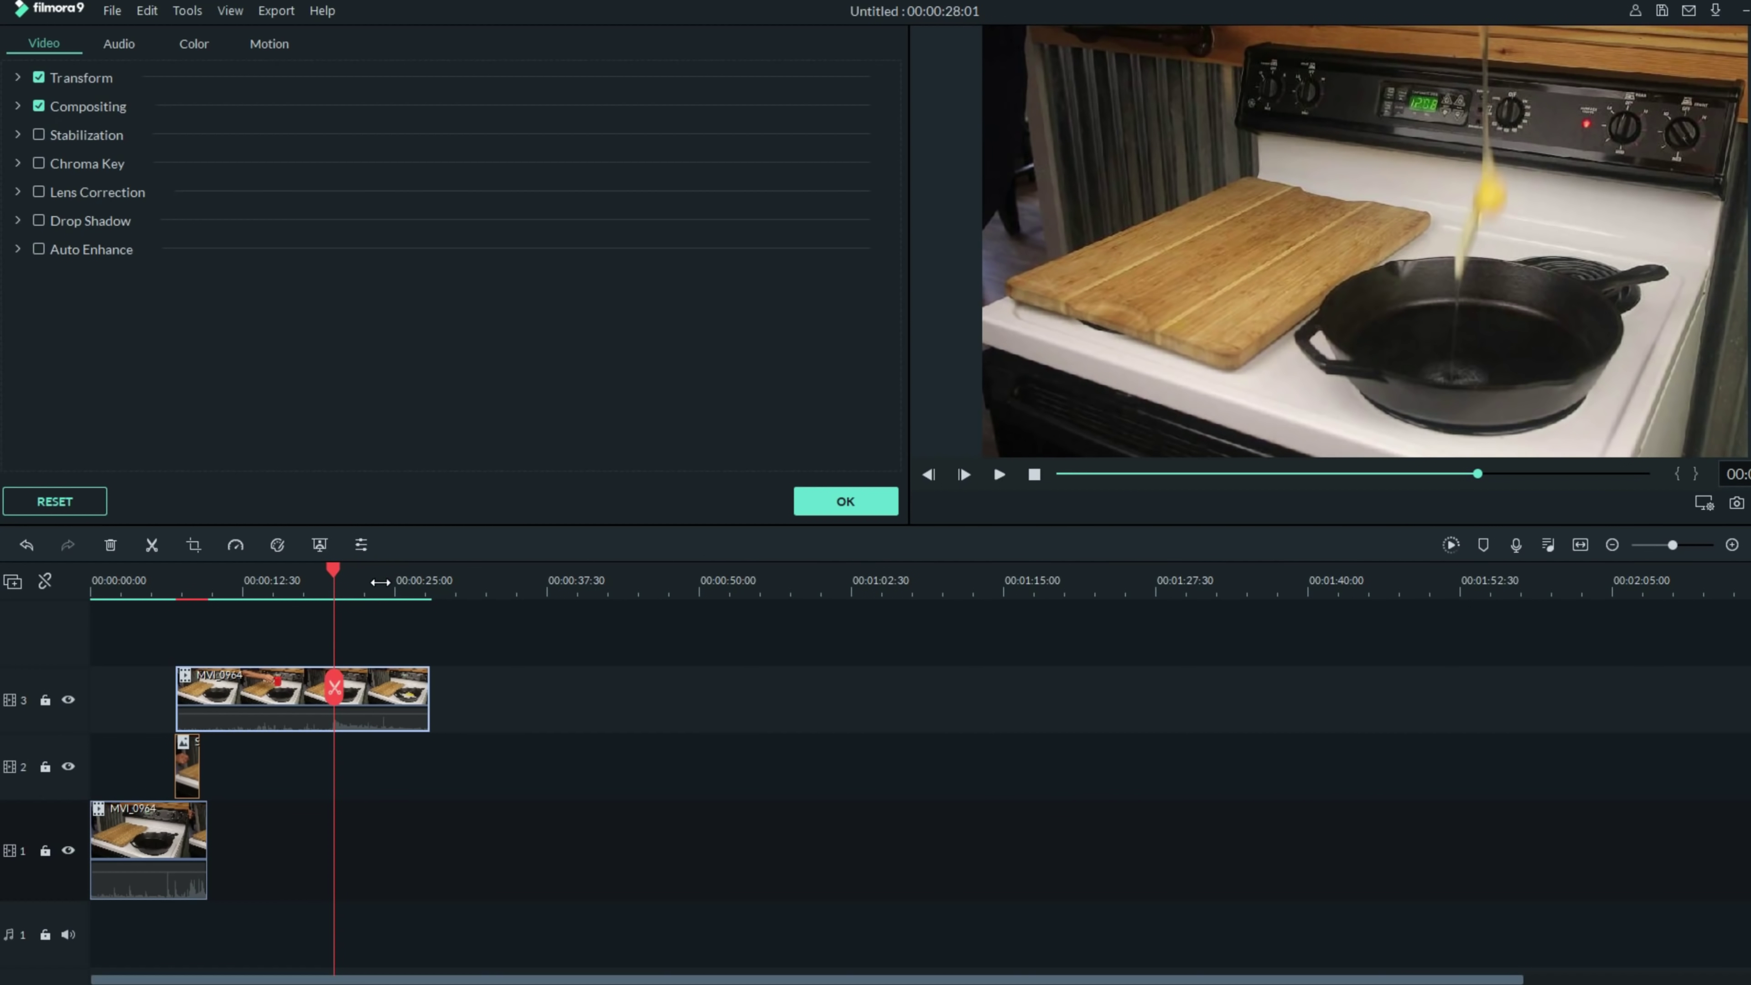
scroll(379, 582, "up", 3)
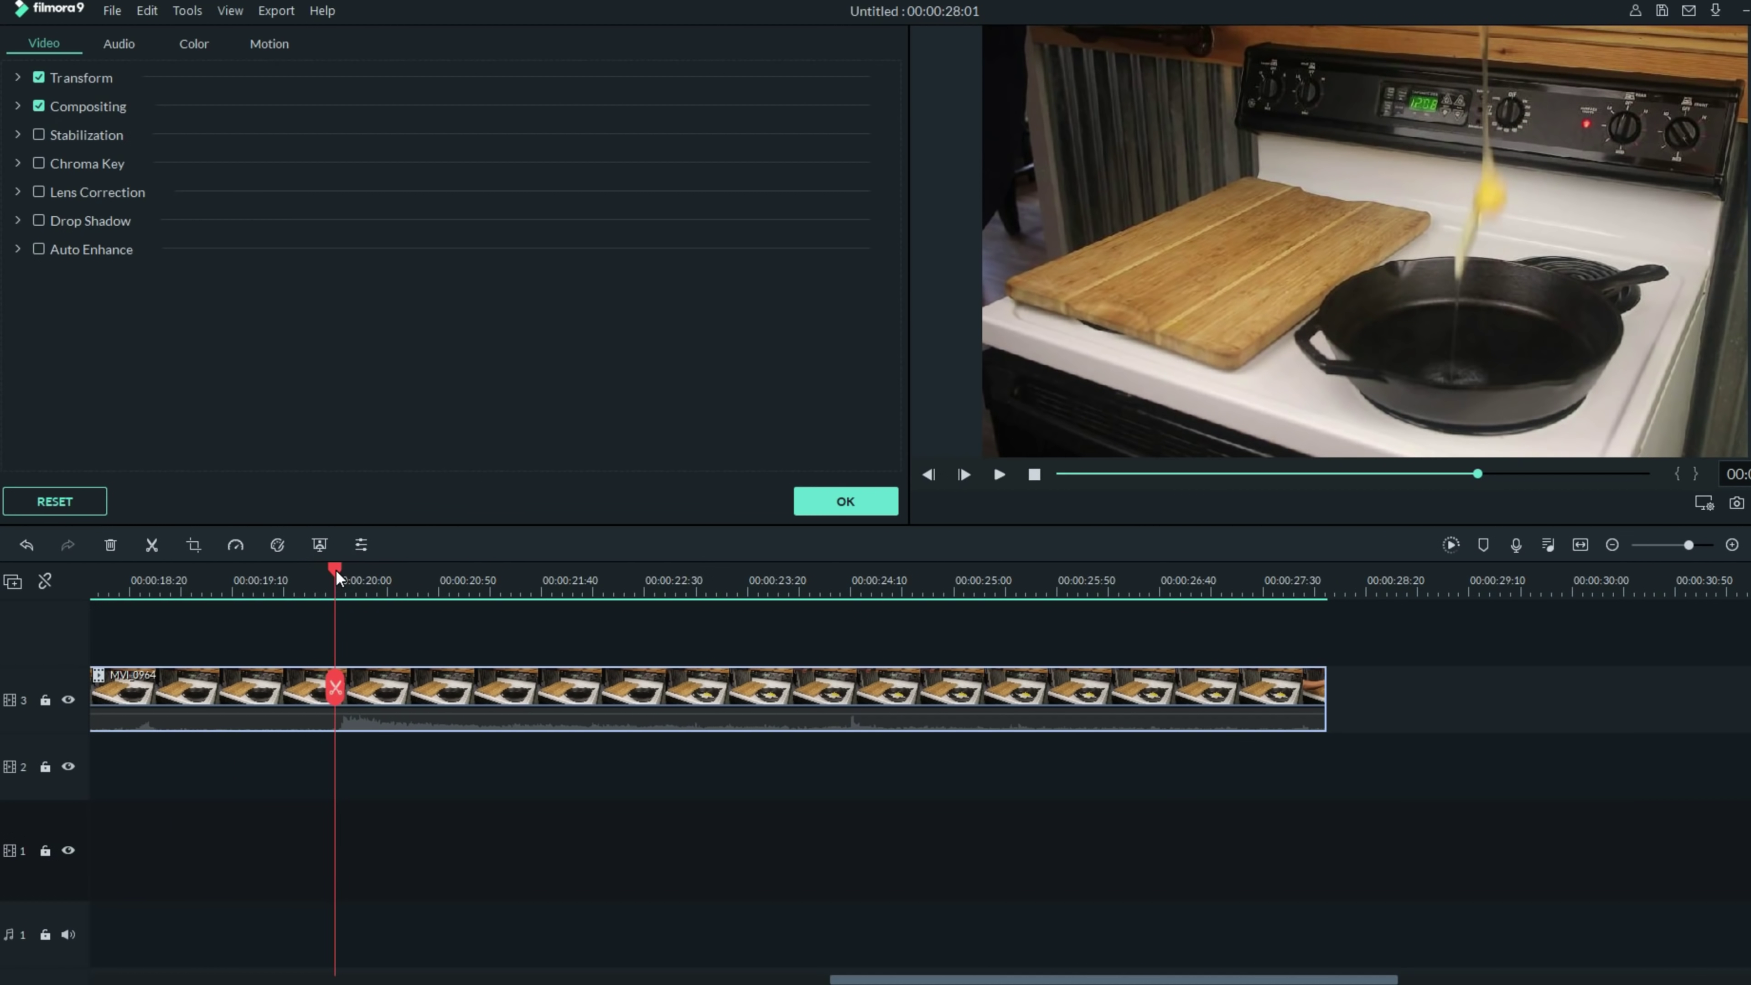
left_click_drag(336, 576, 345, 576)
scroll(345, 576, "up", 2)
left_click(375, 686)
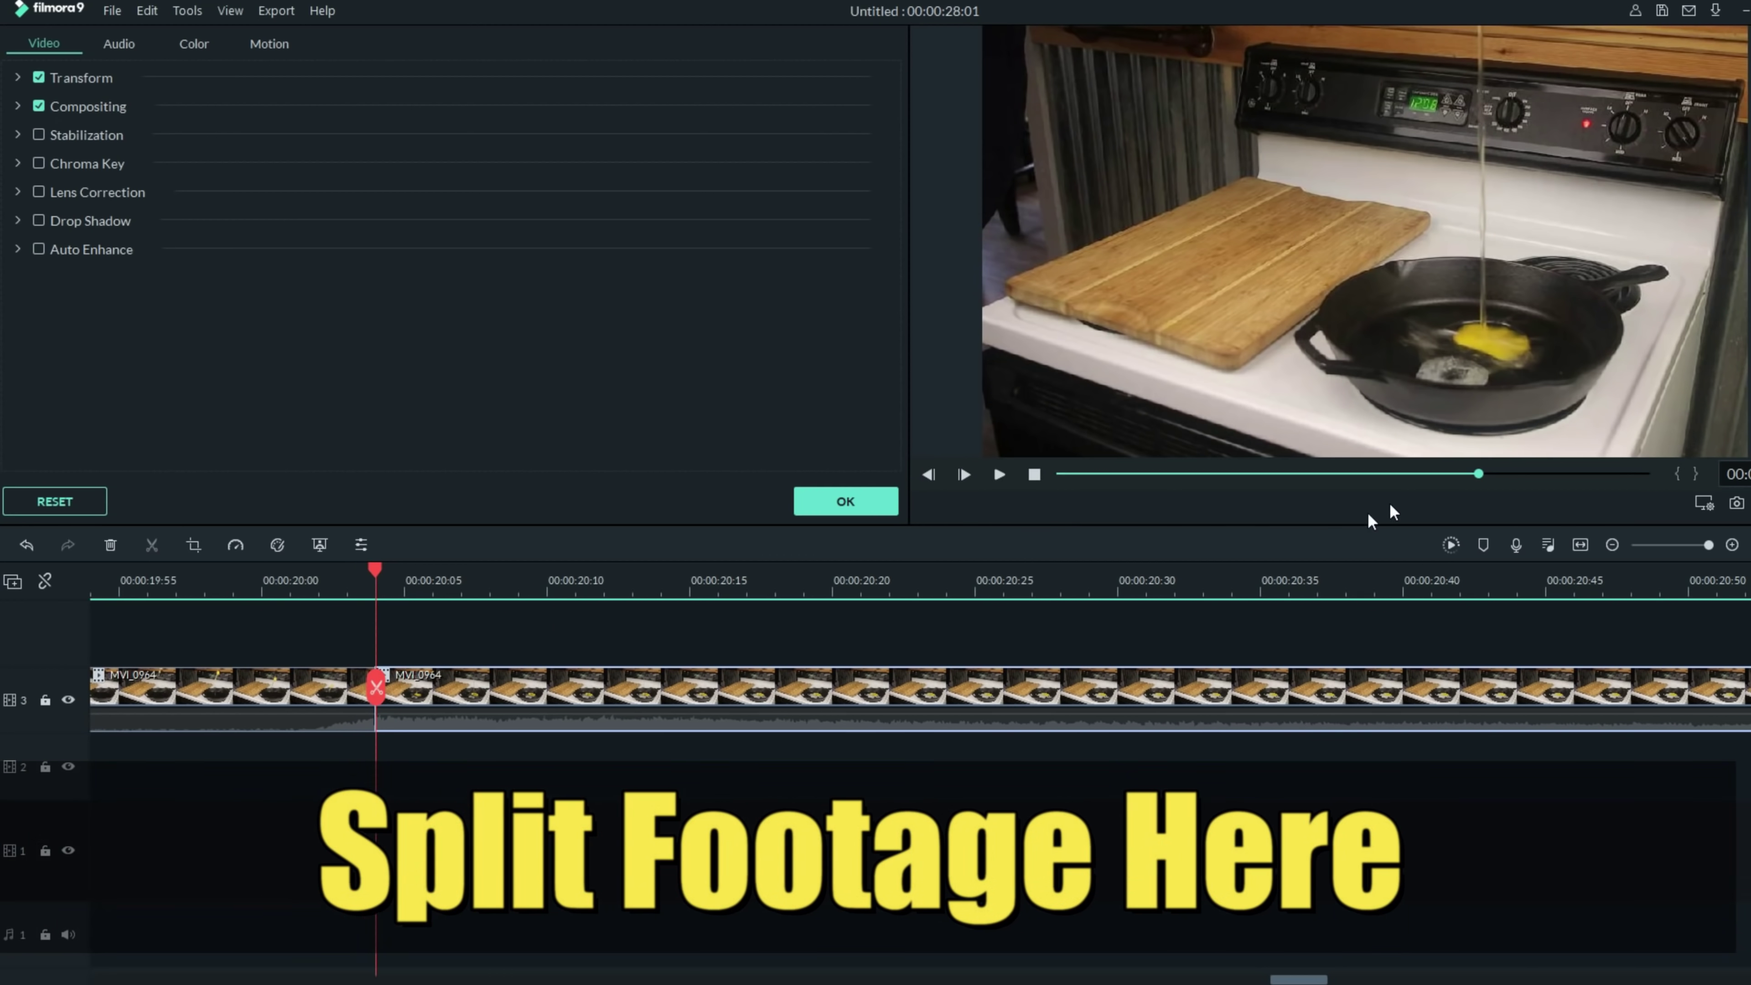
Delete the first split part, align the remainder with Snapshot_3's start, and scrub to verify
scroll(1719, 556, "down", 5)
left_click(250, 680)
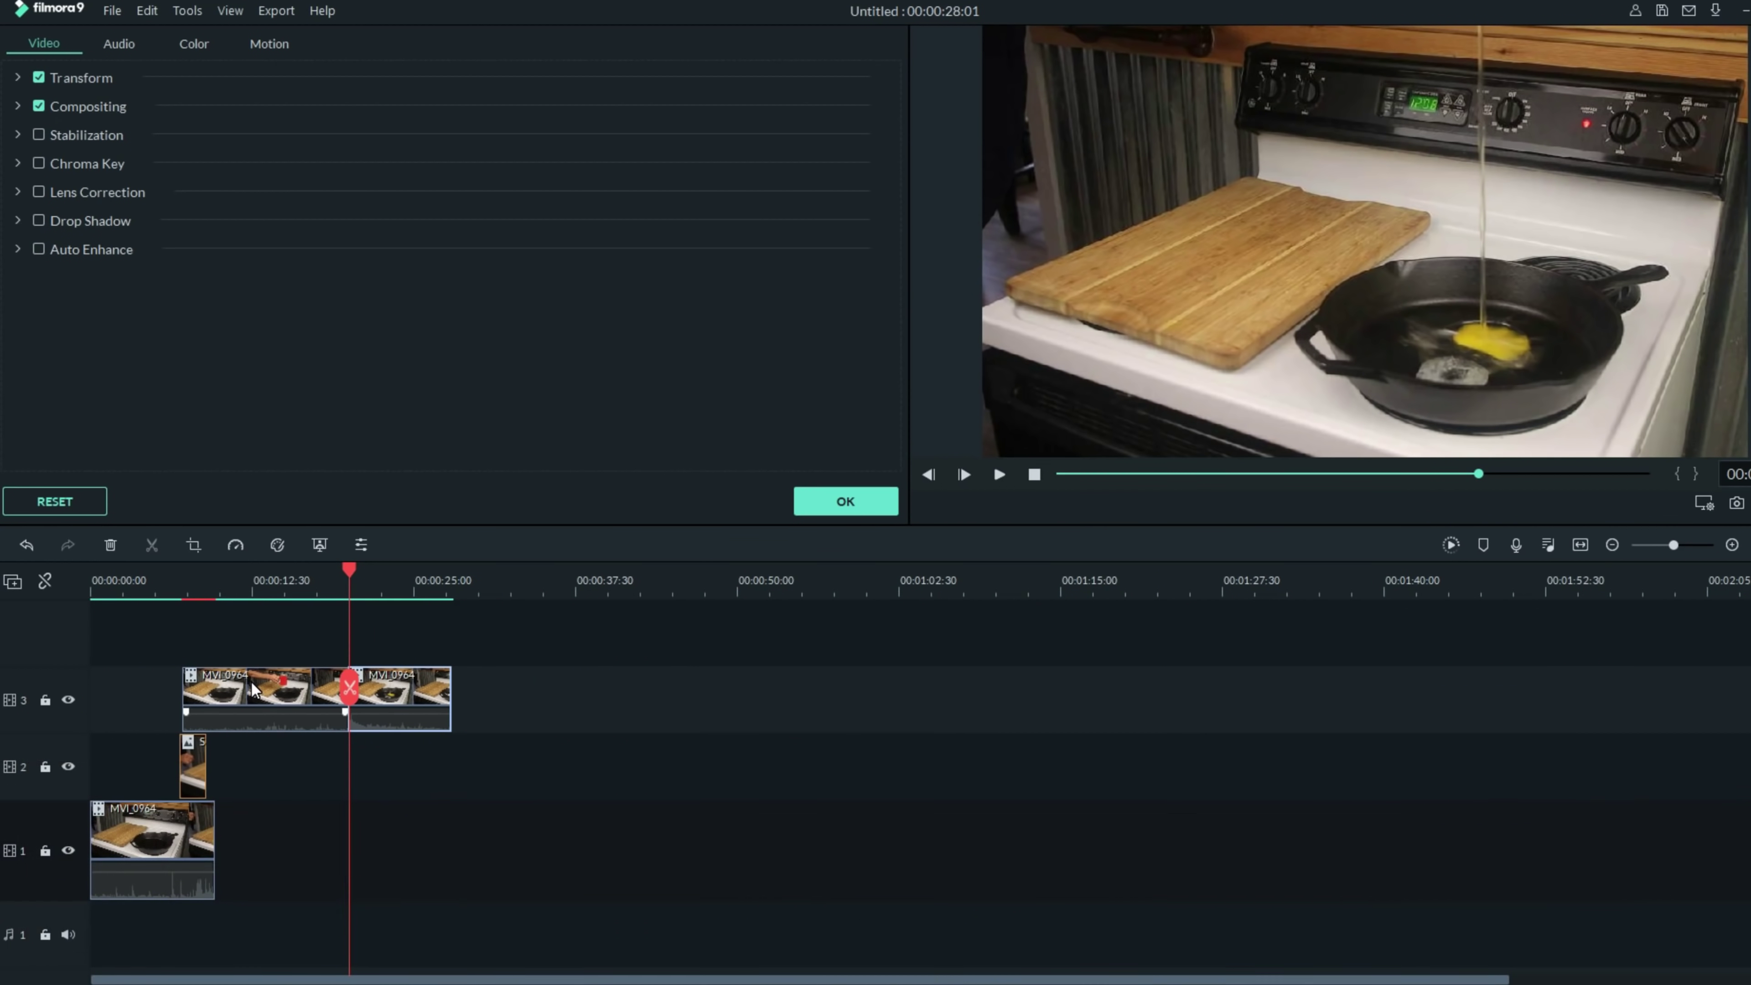
key("Delete")
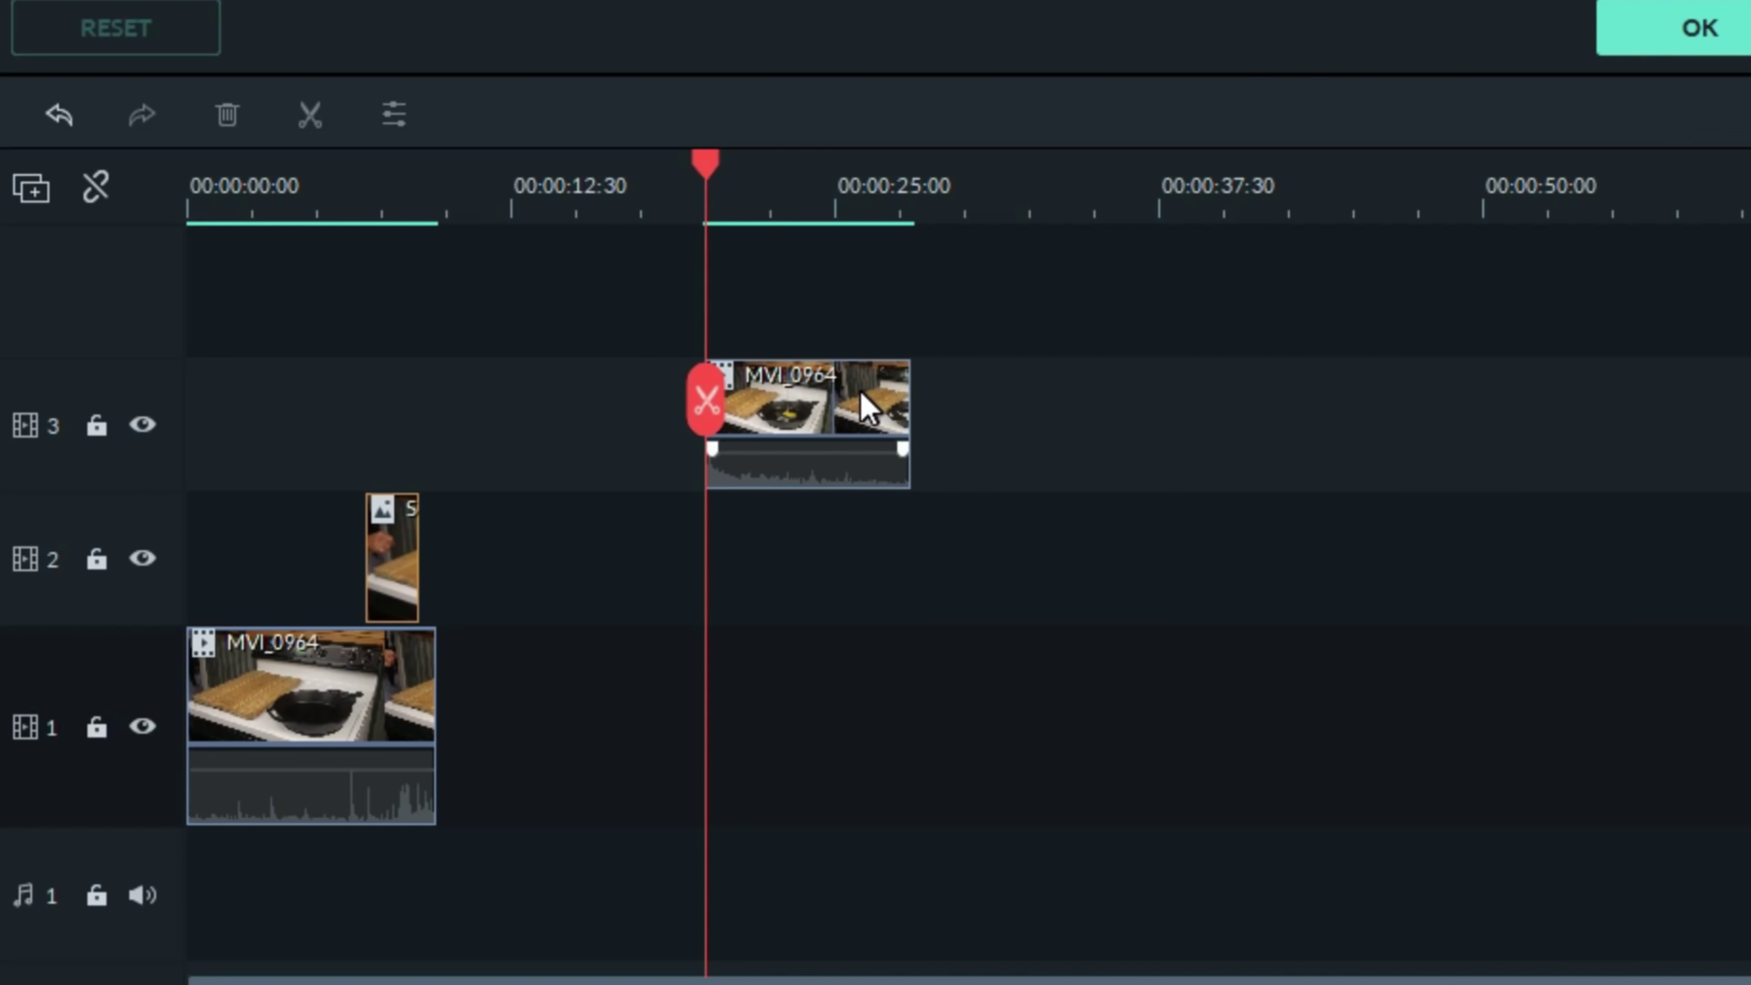
left_click_drag(849, 407, 502, 389)
left_click(290, 196)
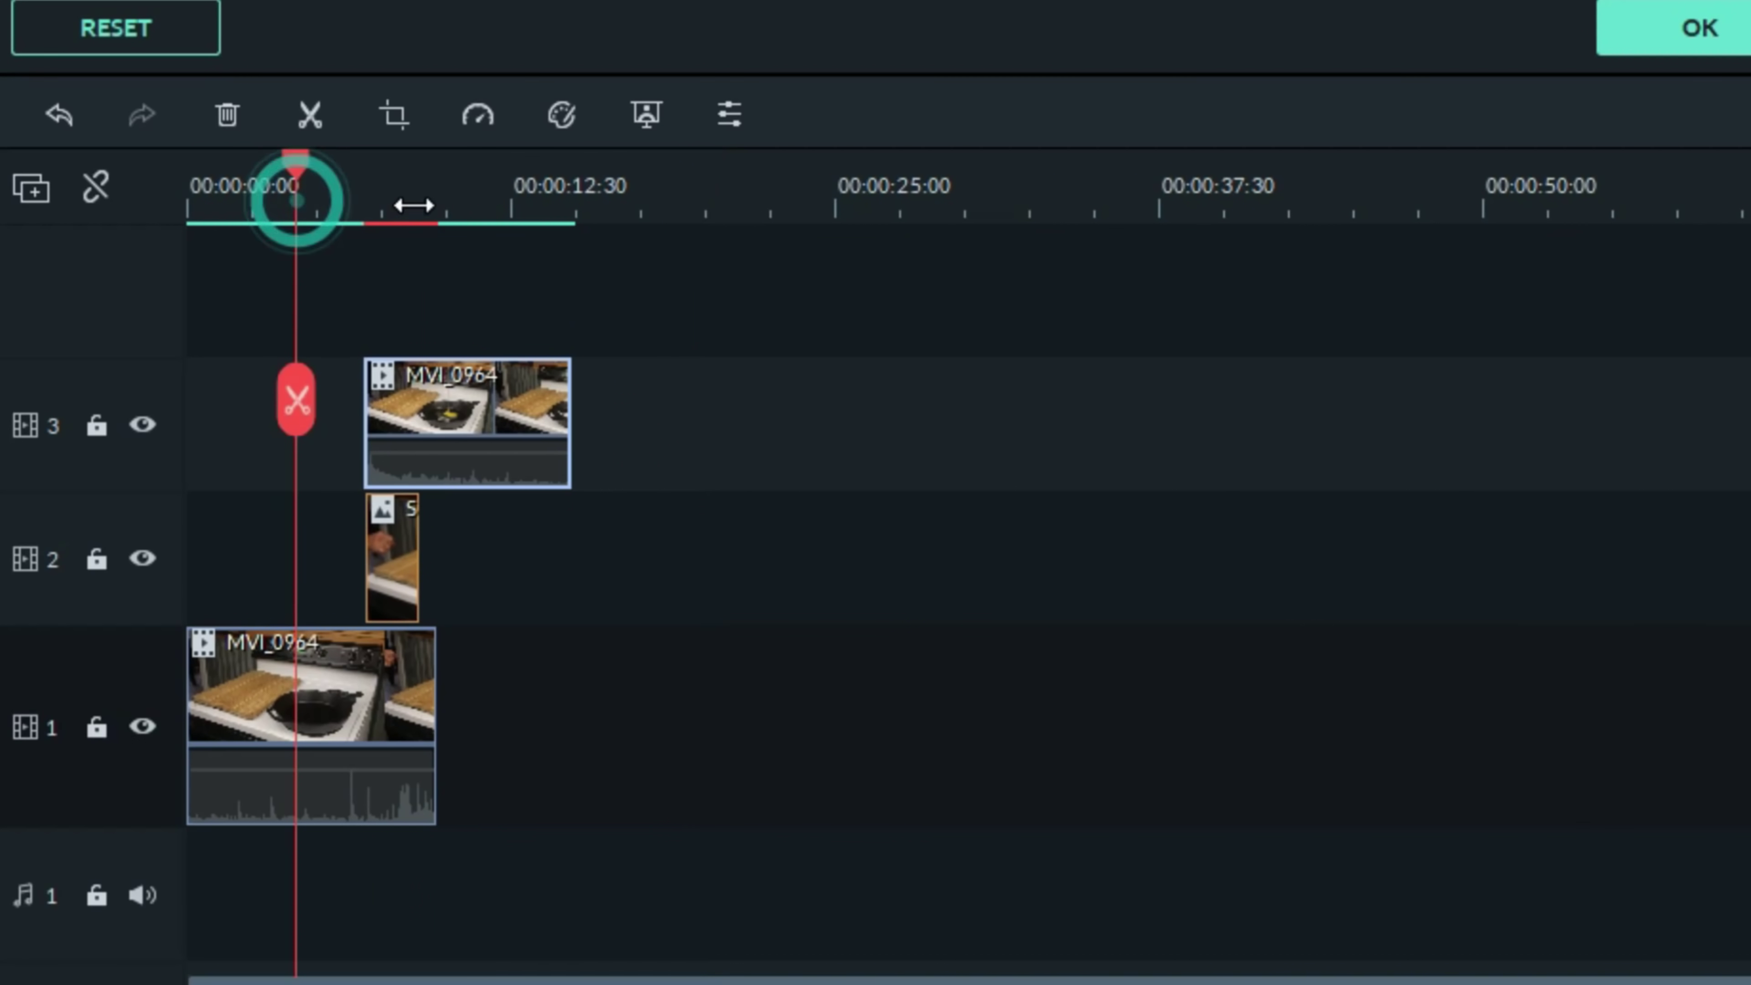
scroll(1328, 180, "up", 5)
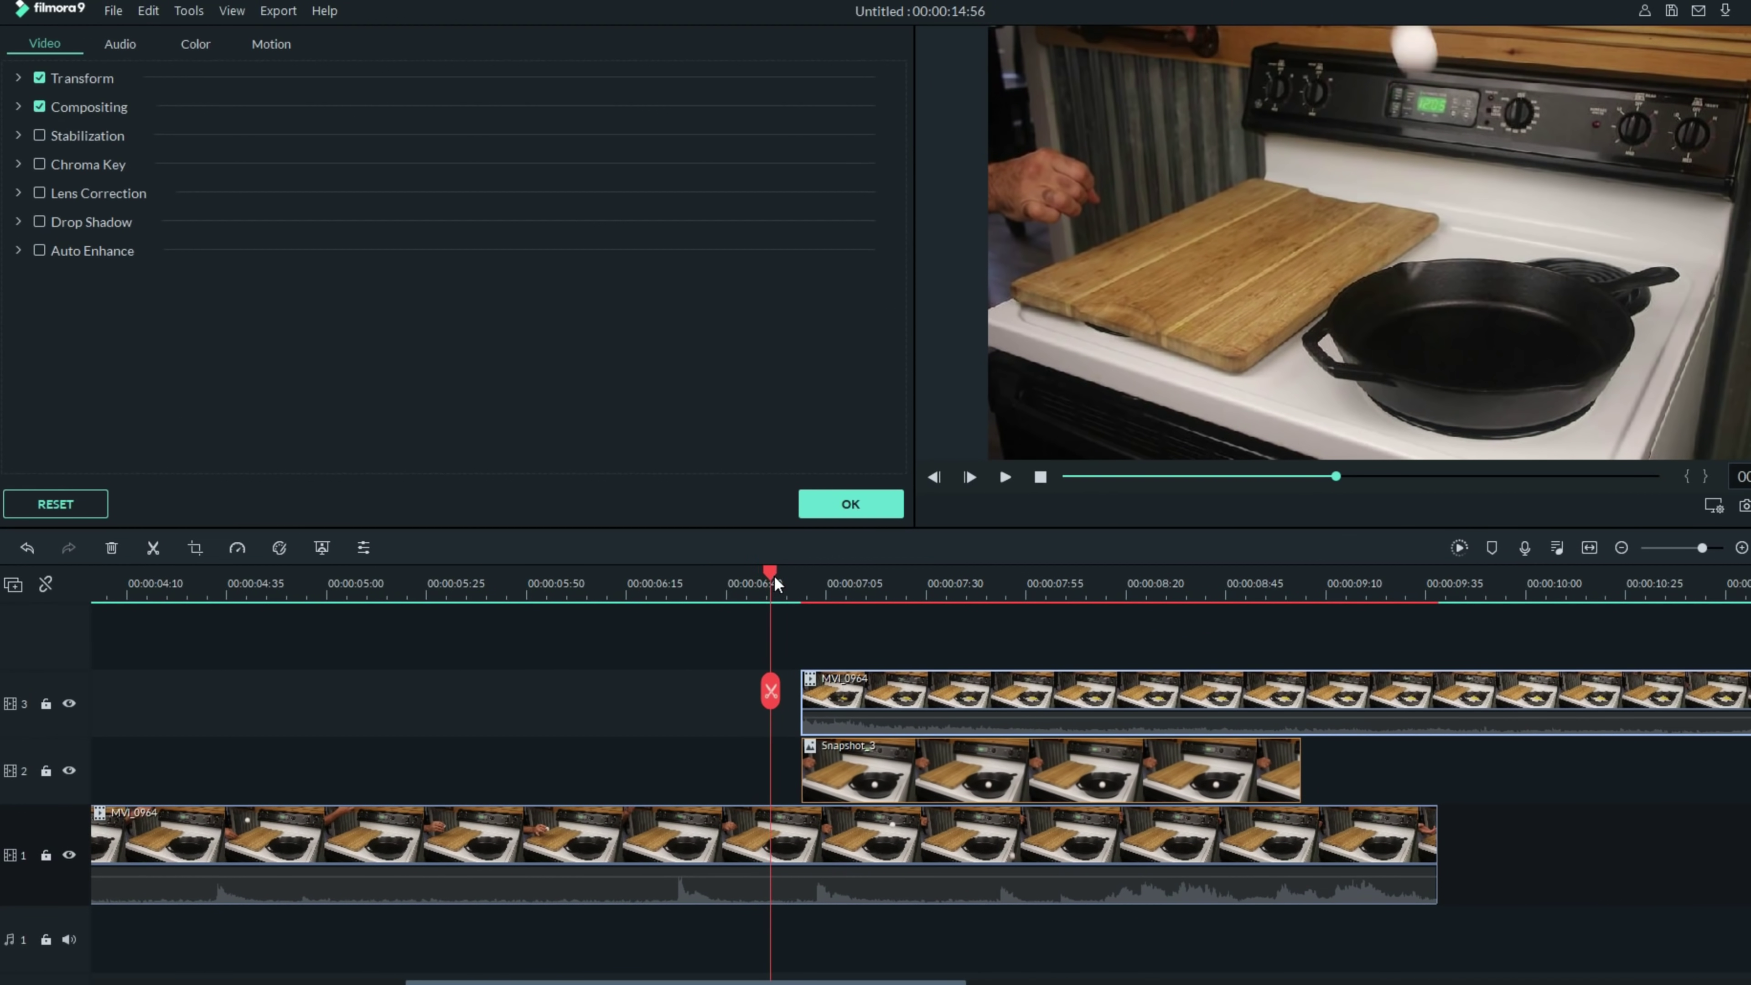
left_click(1196, 372)
left_click_drag(792, 577, 834, 579)
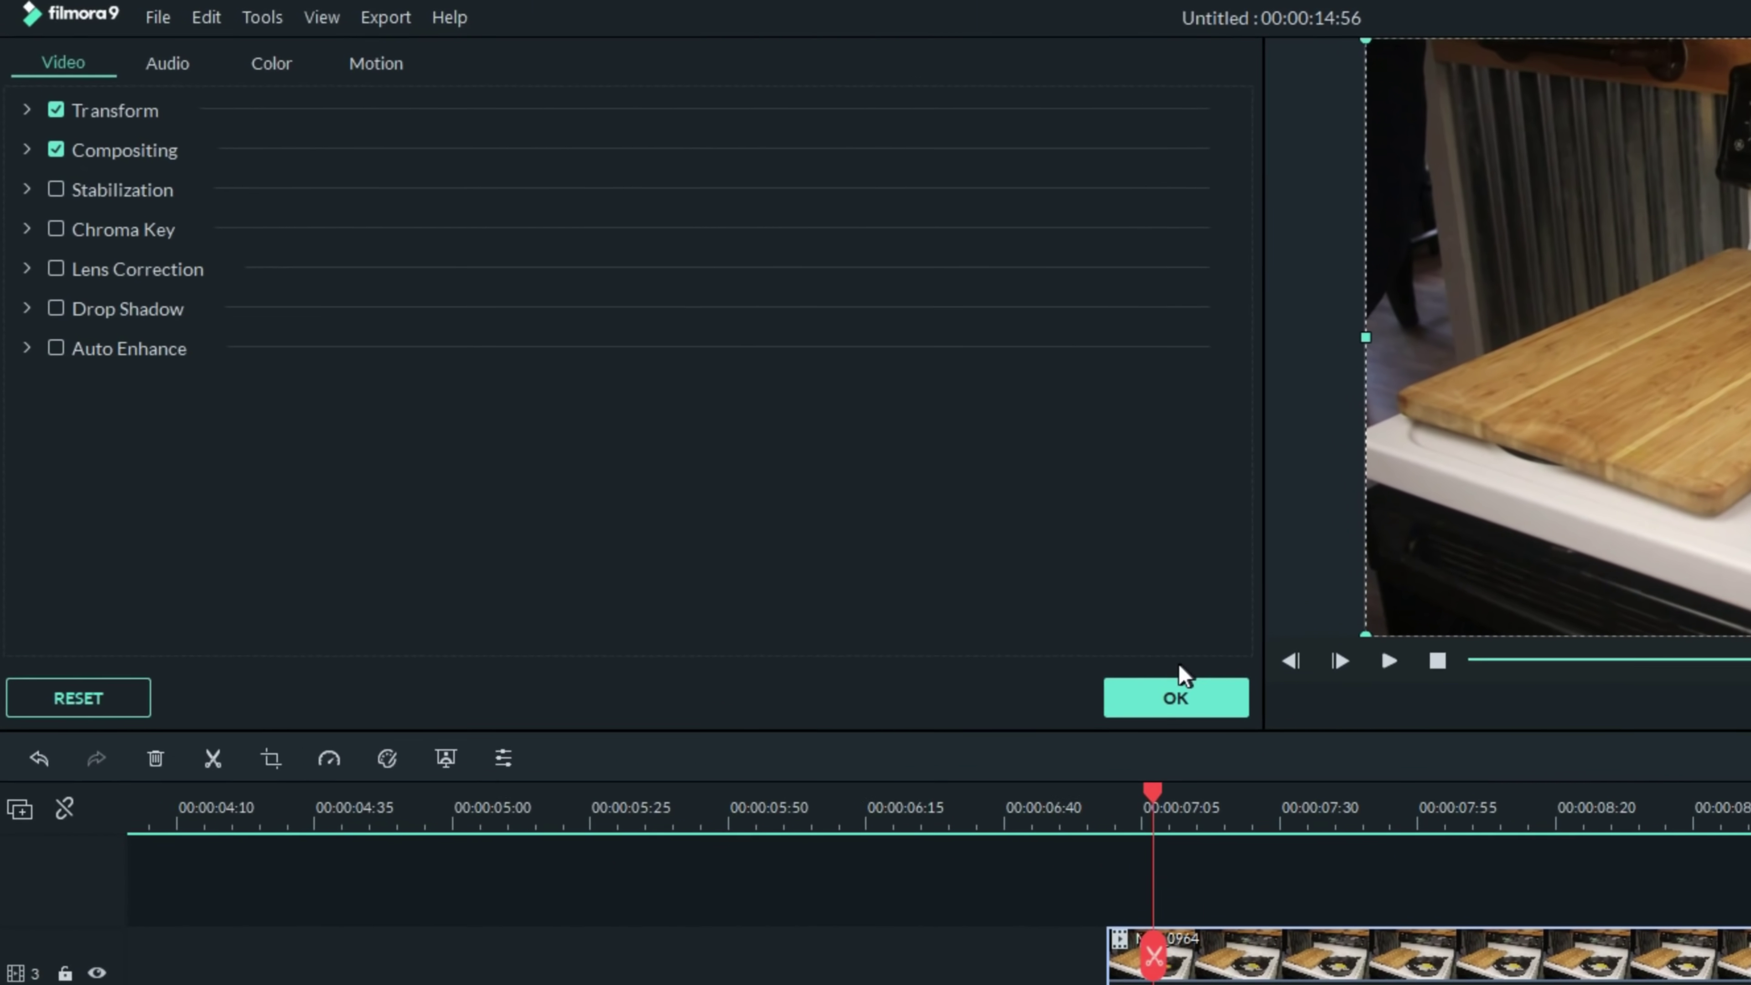
Apply the Utility Image Mask effect to the track 3 clip and hide tracks 1 and 2
left_click(847, 500)
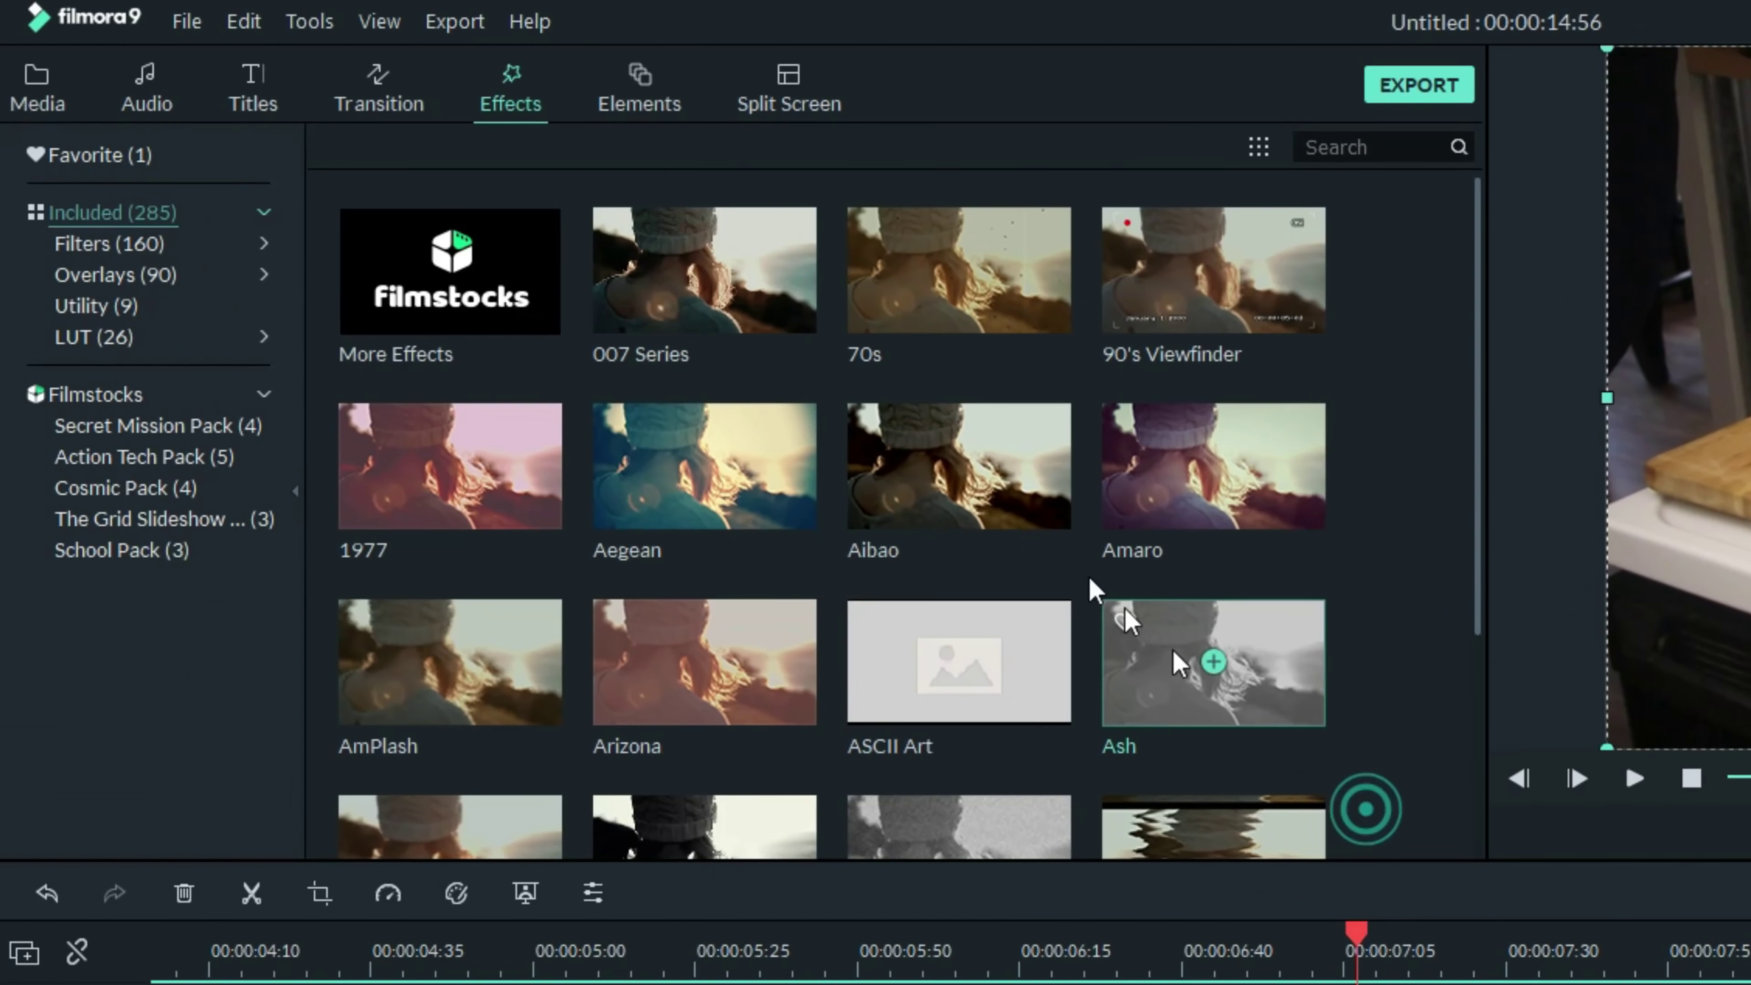
left_click(97, 307)
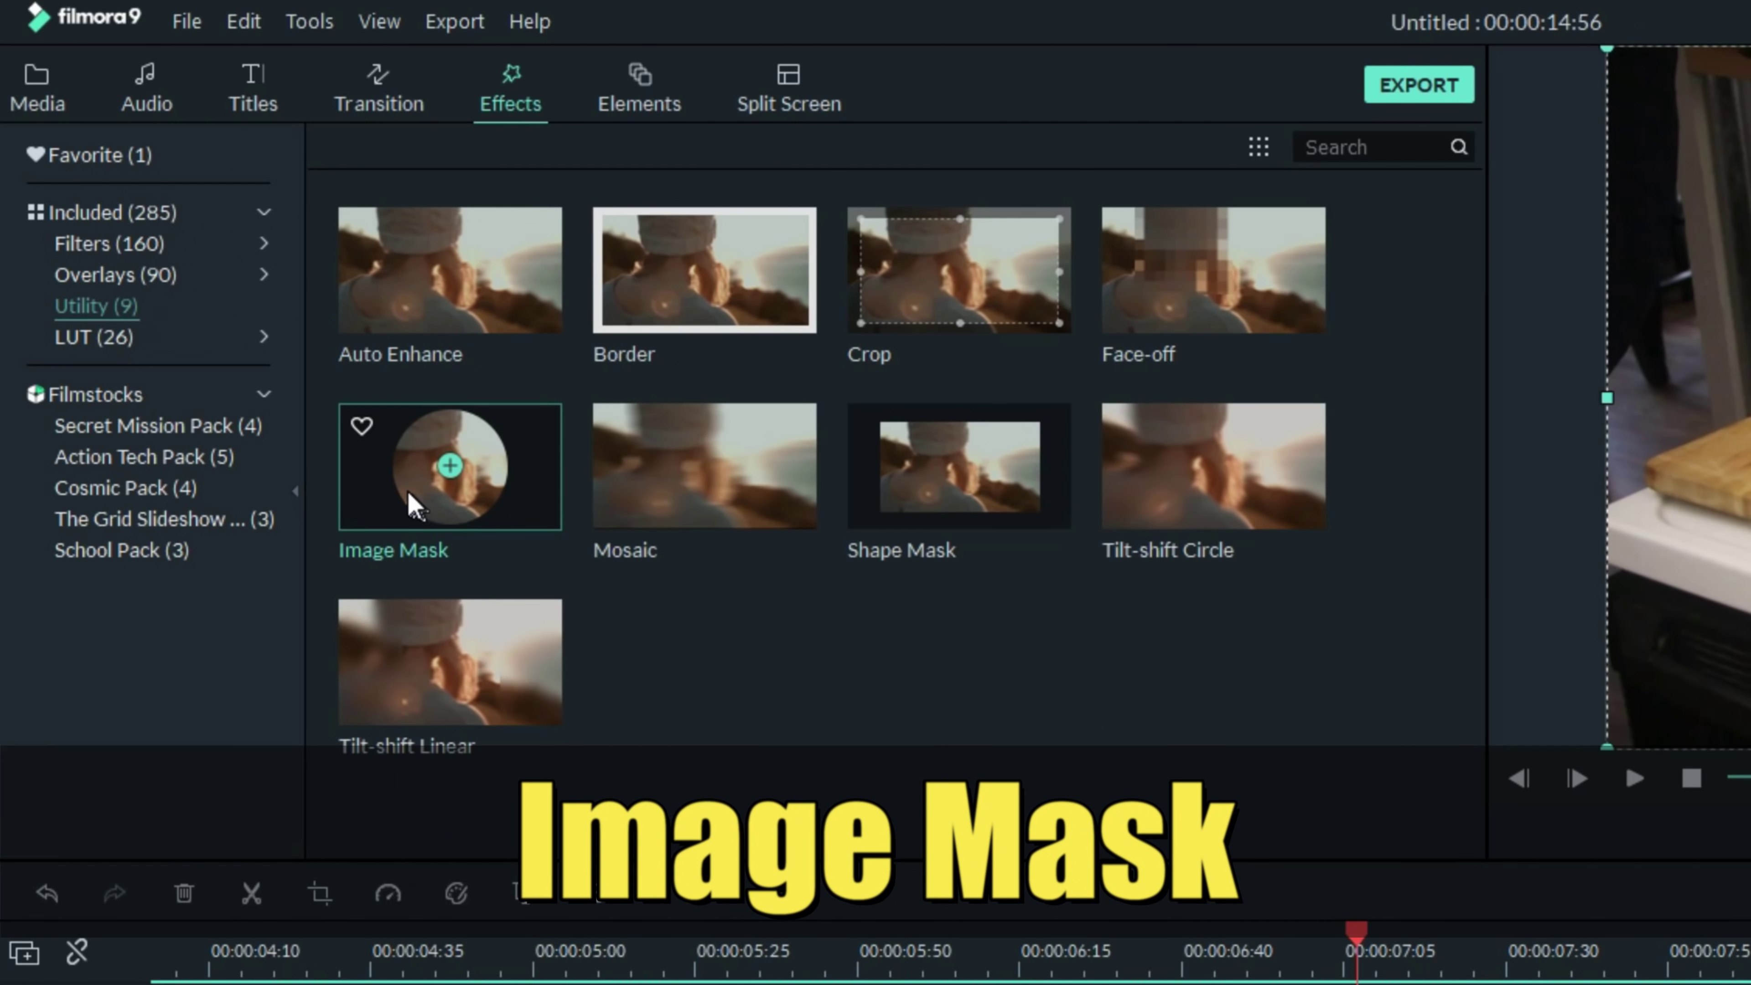
left_click_drag(407, 488, 1348, 984)
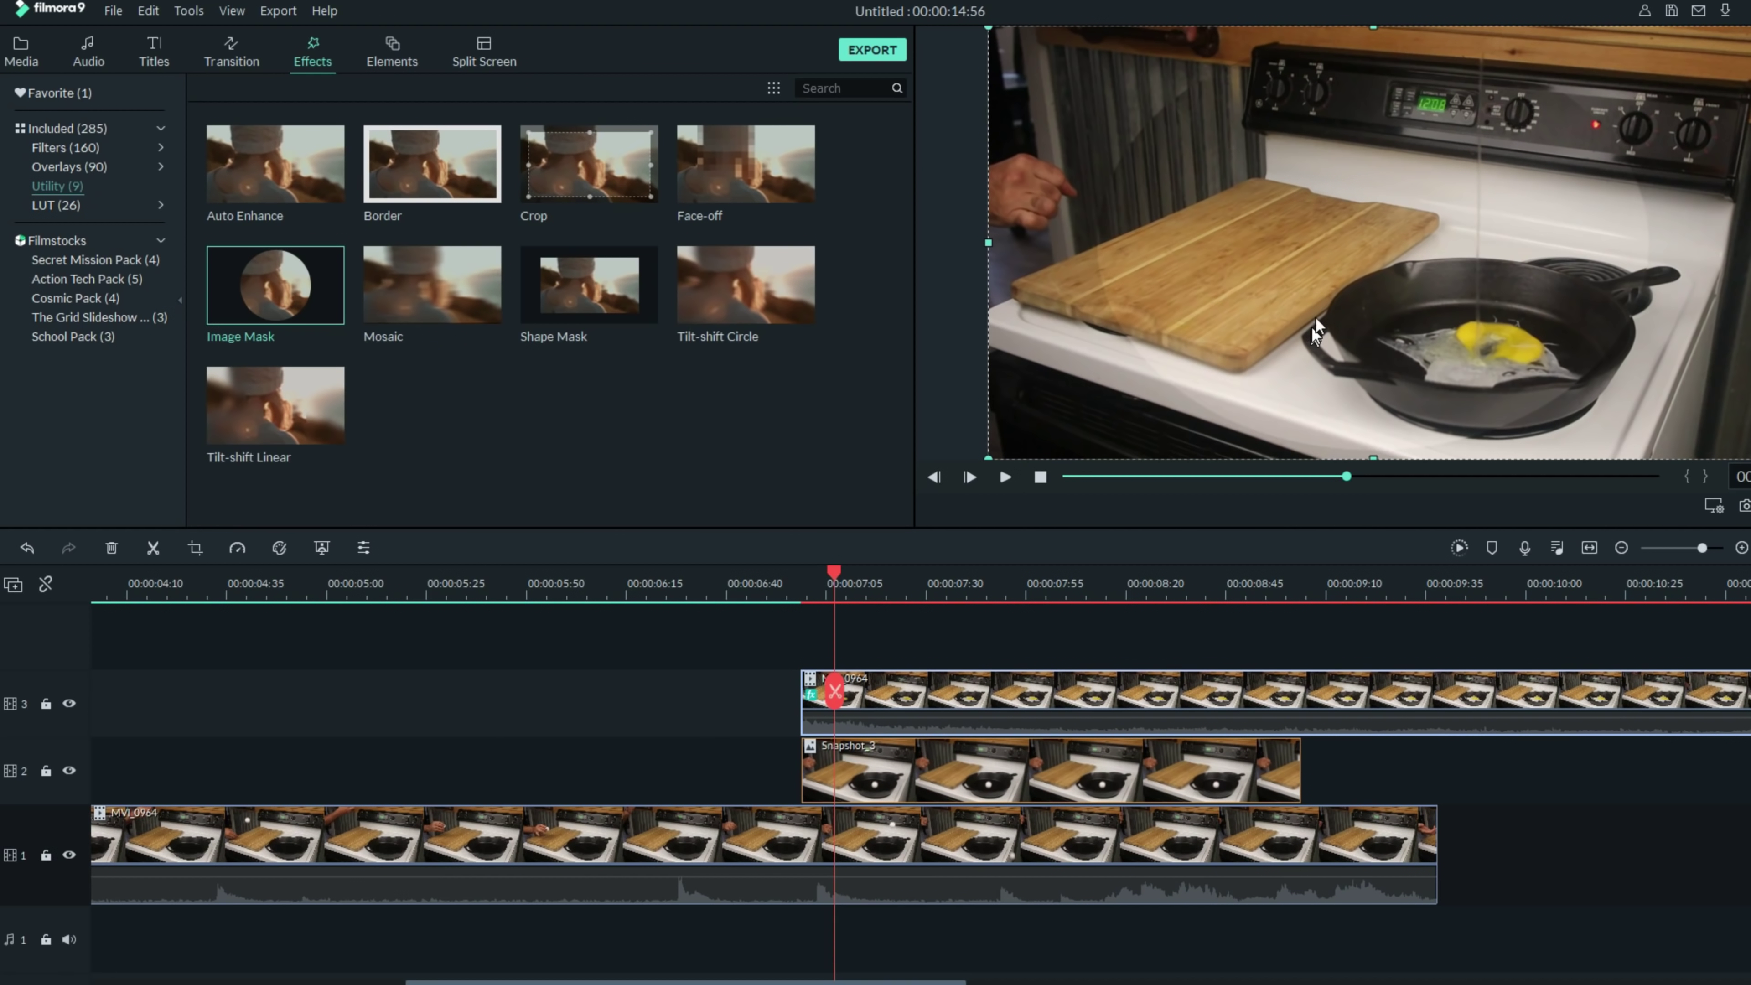
left_click(69, 854)
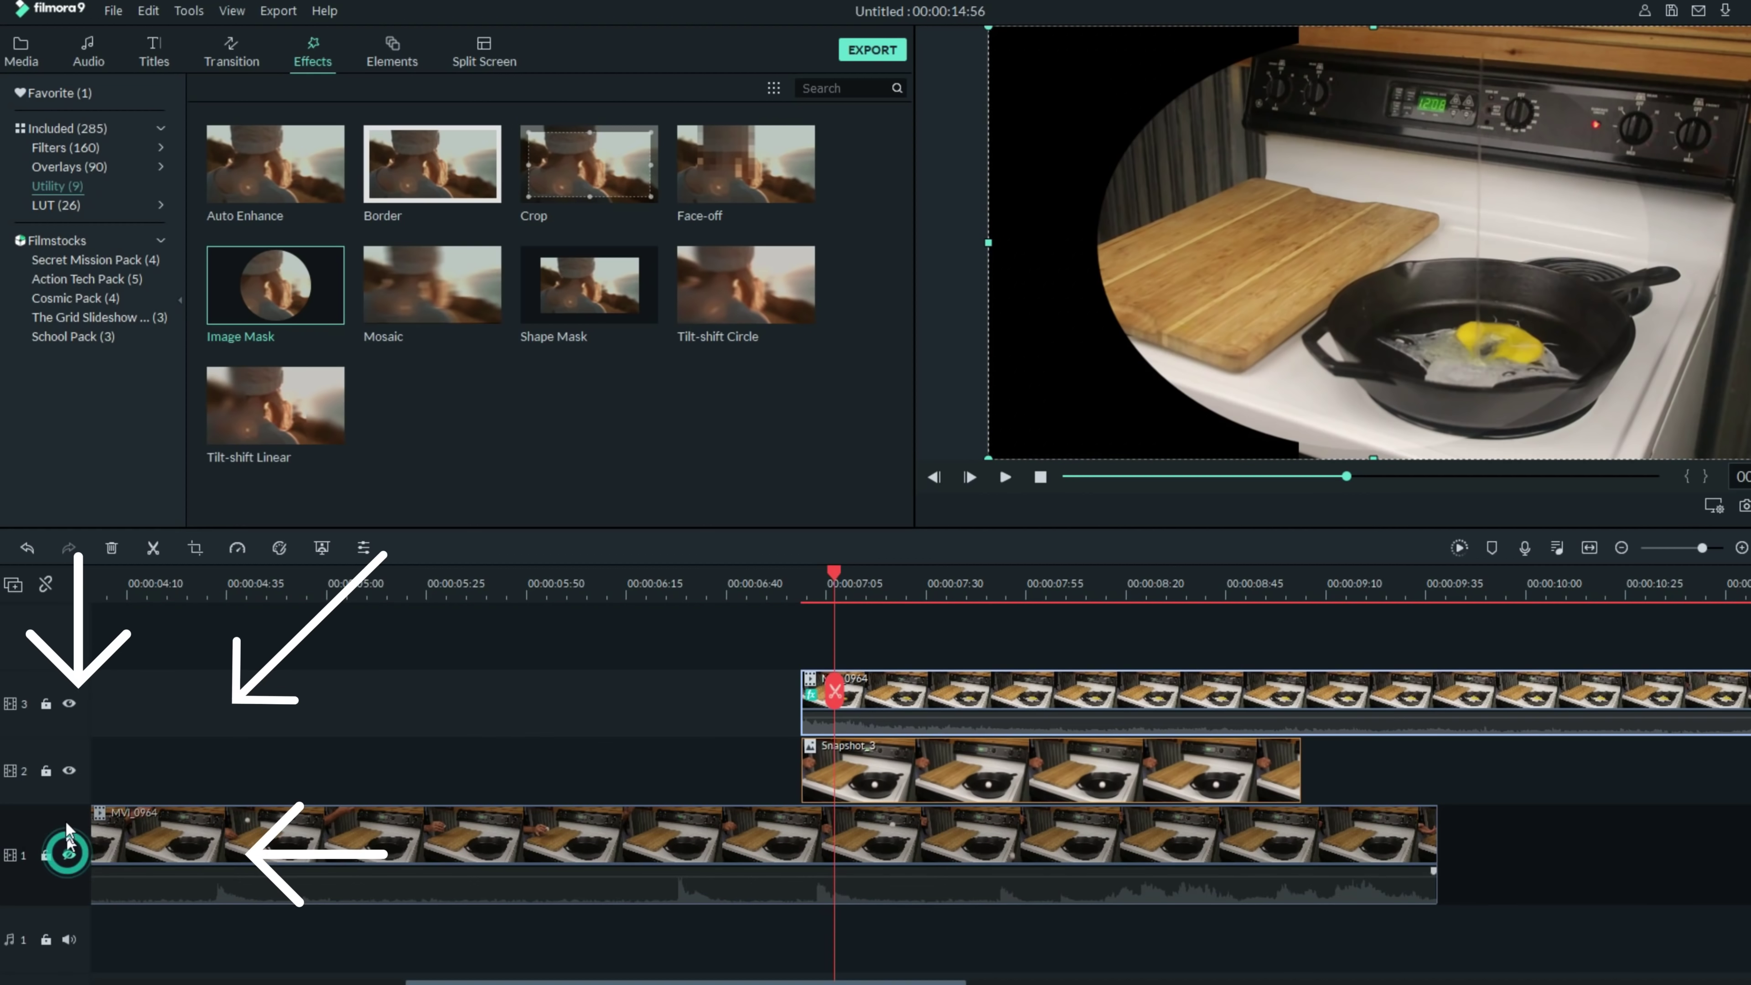
left_click(69, 772)
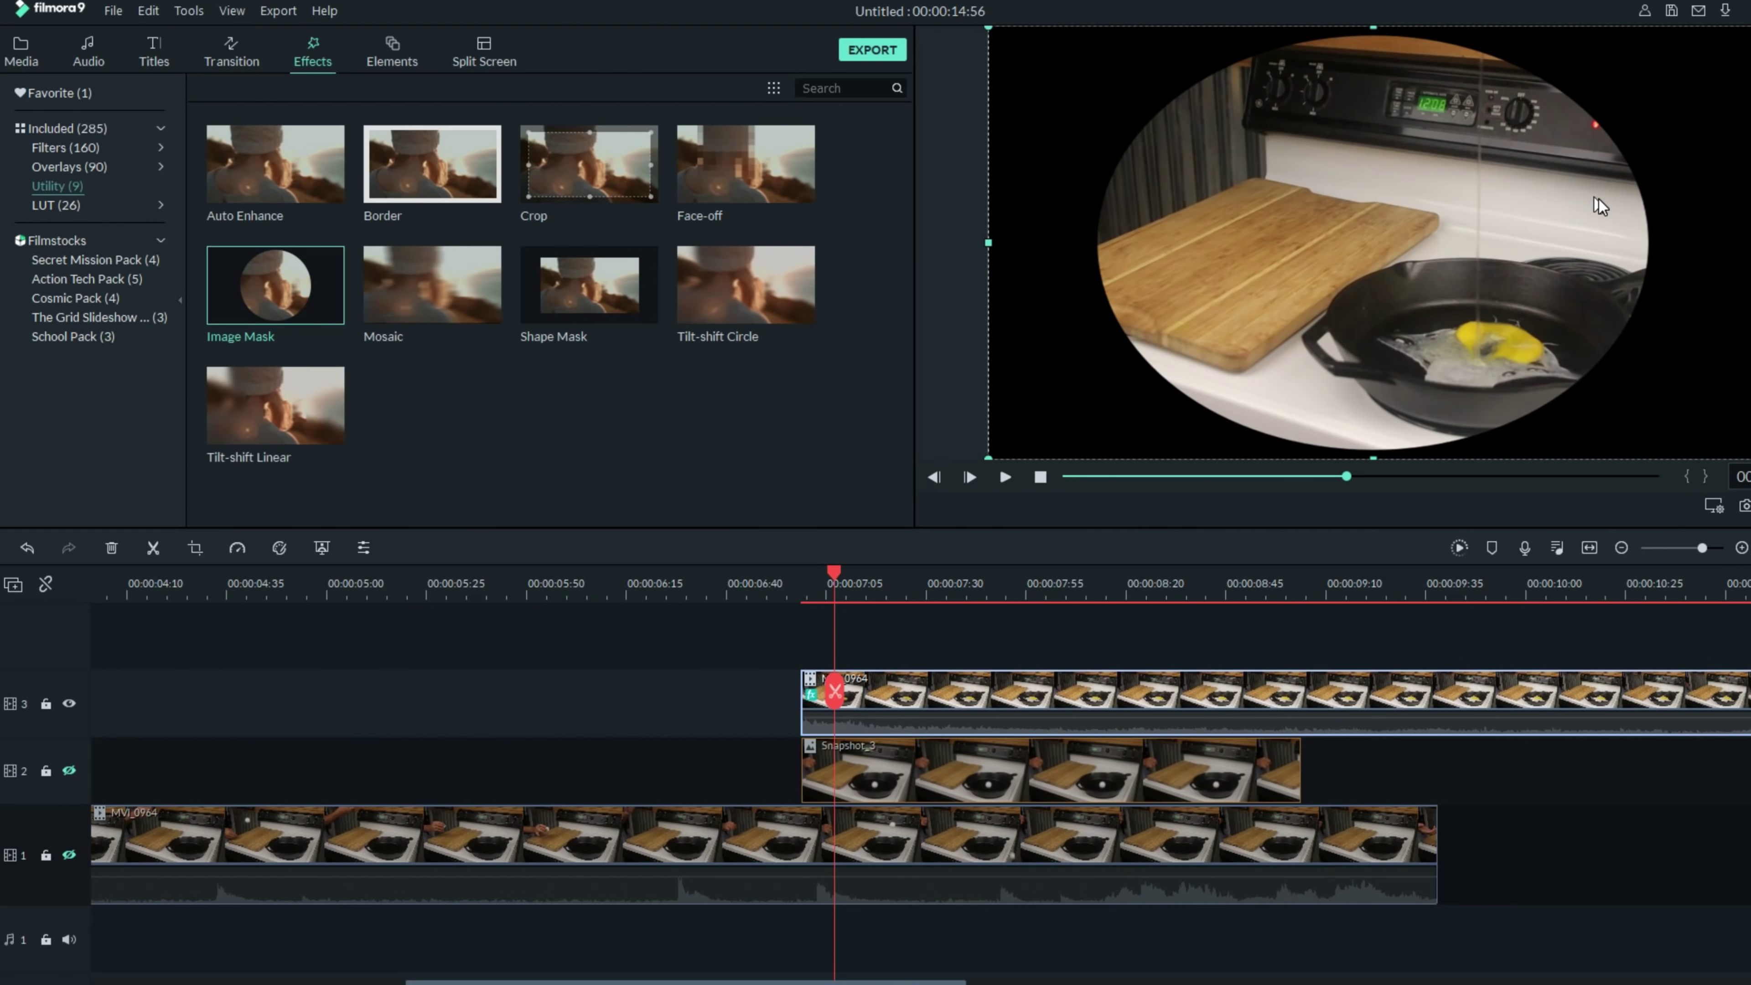
Set the Image Mask to X 103, Y -110, Width 43, Height 19 around the frying egg
double_click(877, 702)
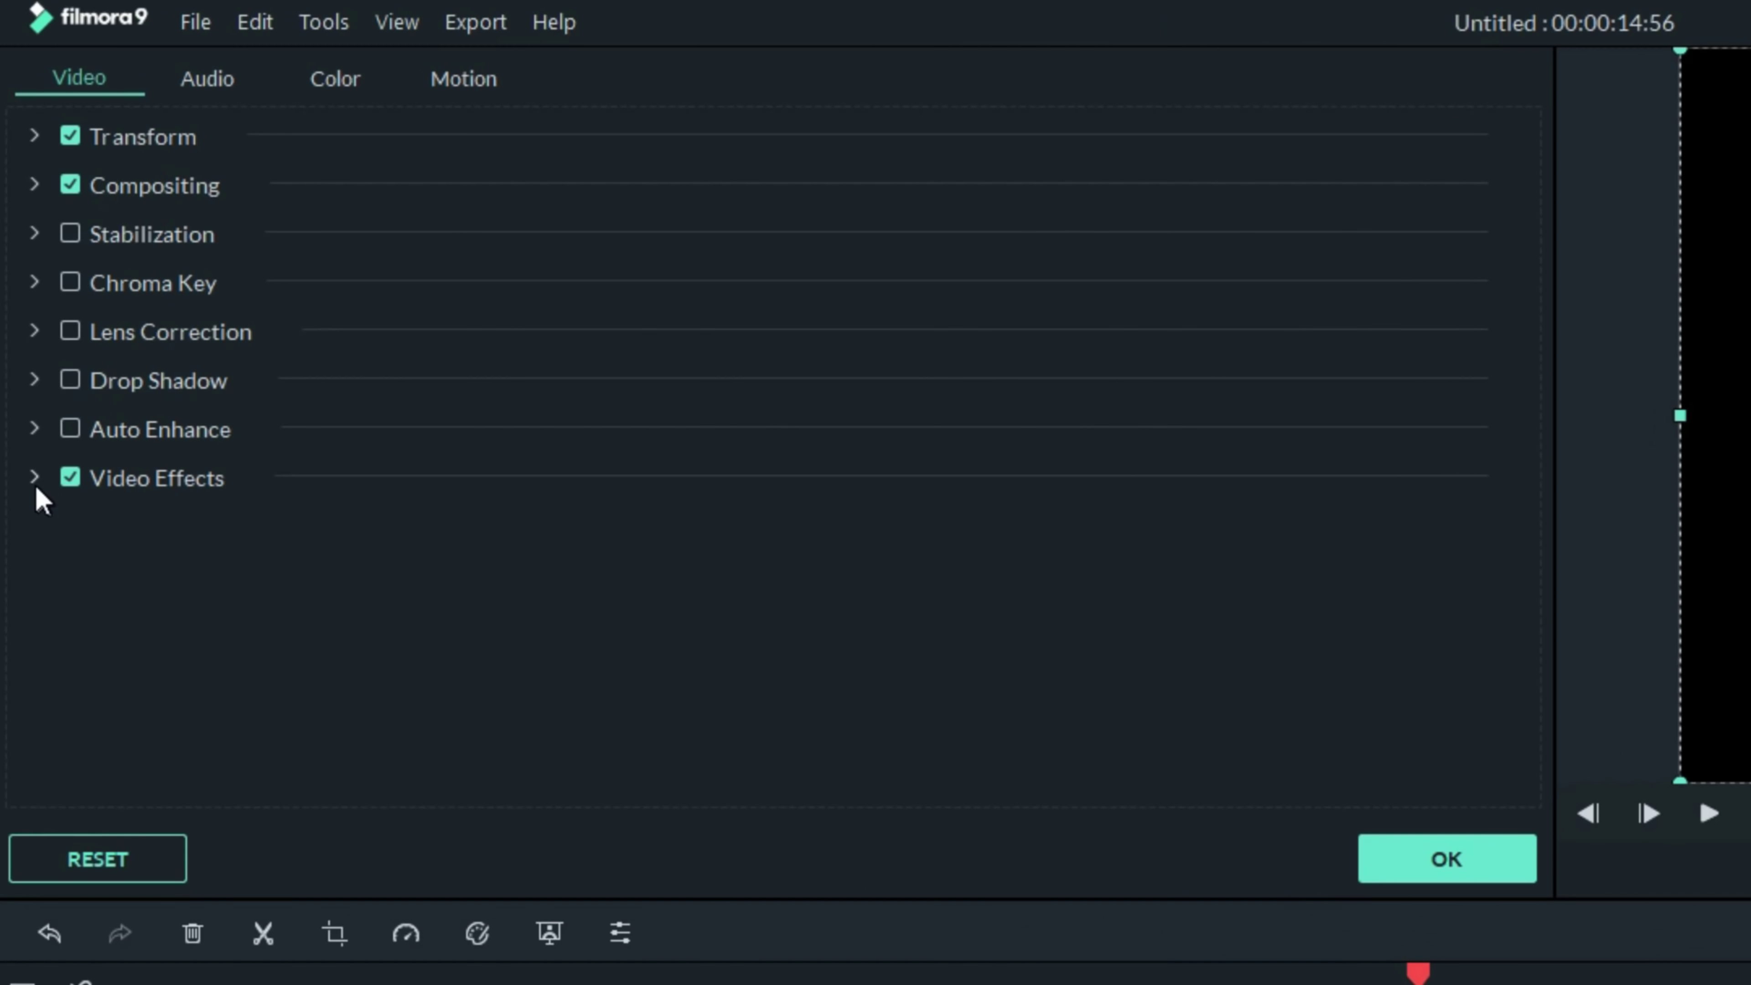
left_click(35, 477)
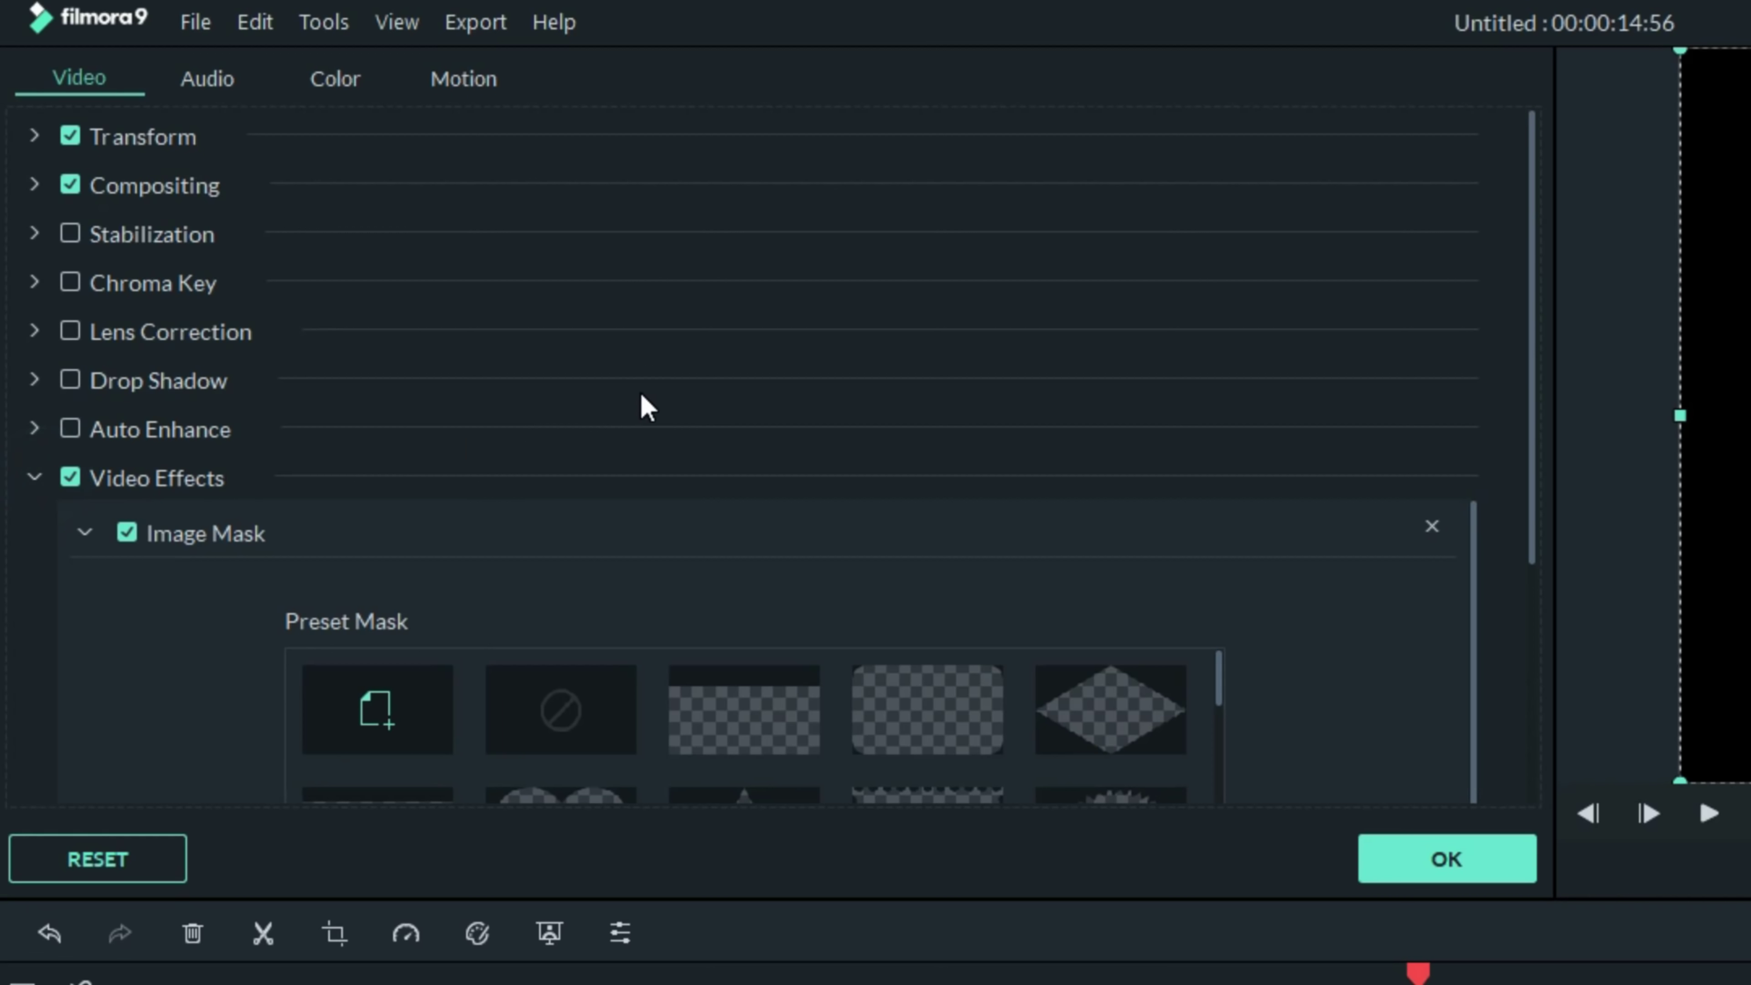
scroll(642, 399, "down", 3)
scroll(1137, 567, "down", 5)
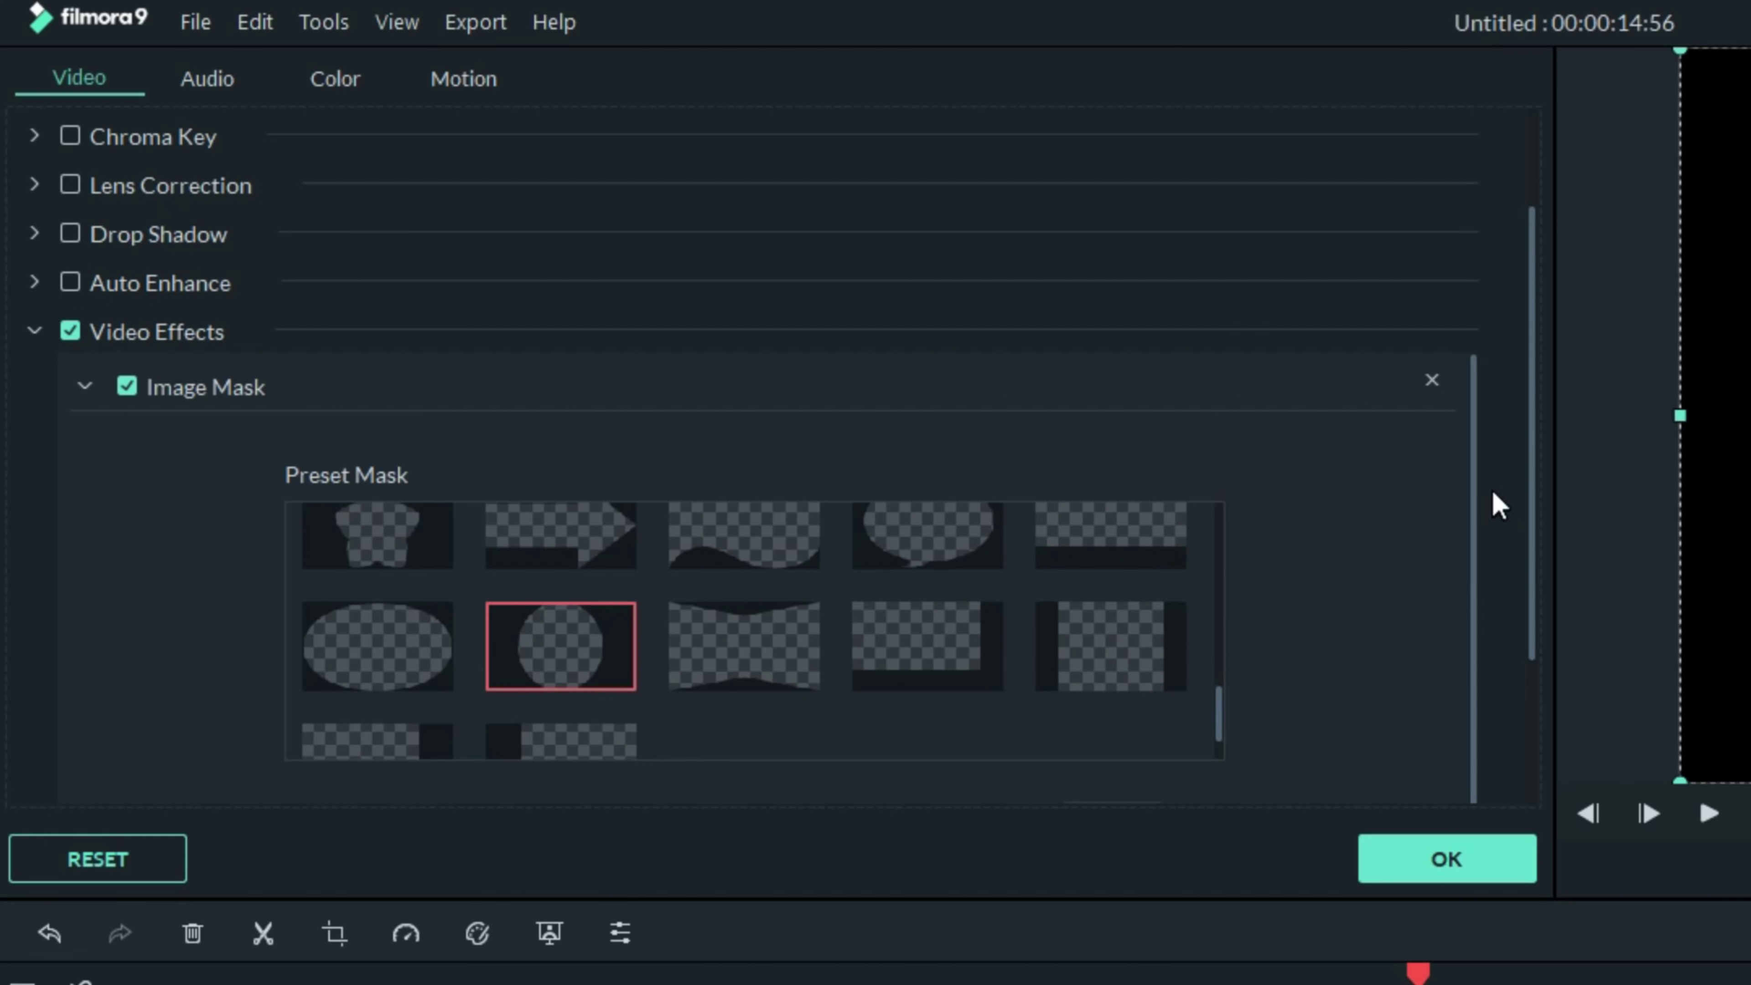
scroll(1383, 517, "down", 5)
left_click_drag(1022, 510, 1006, 512)
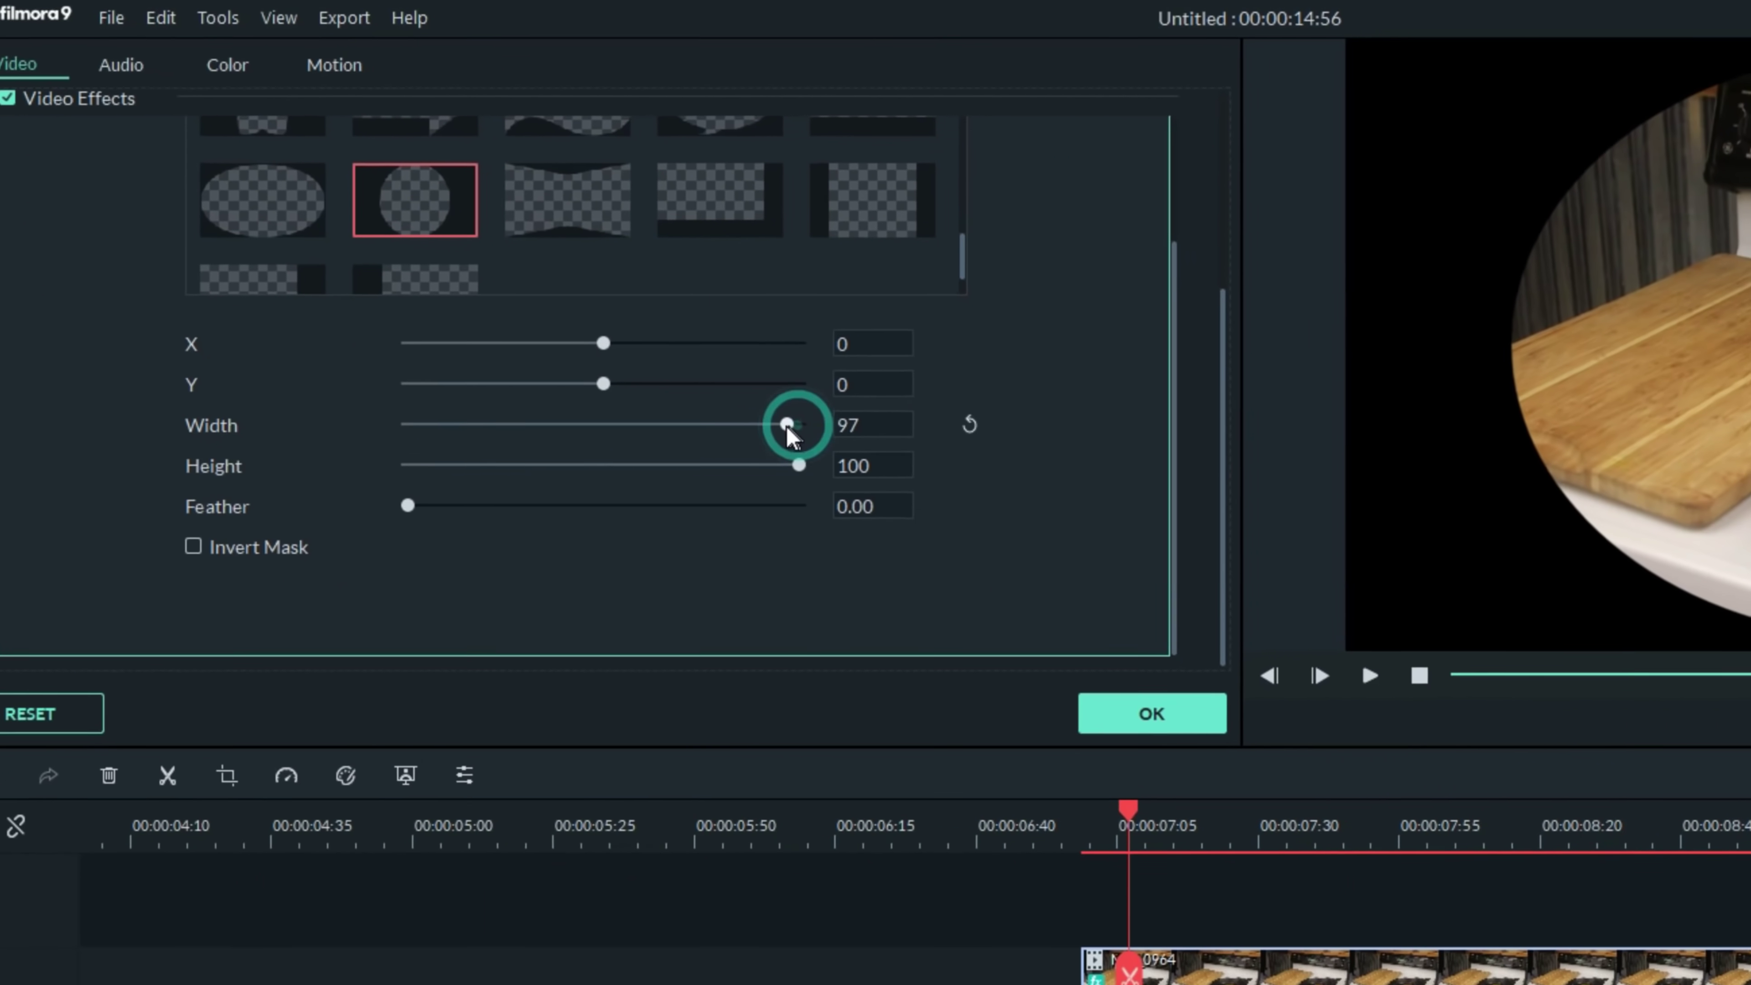
left_click_drag(787, 425, 582, 425)
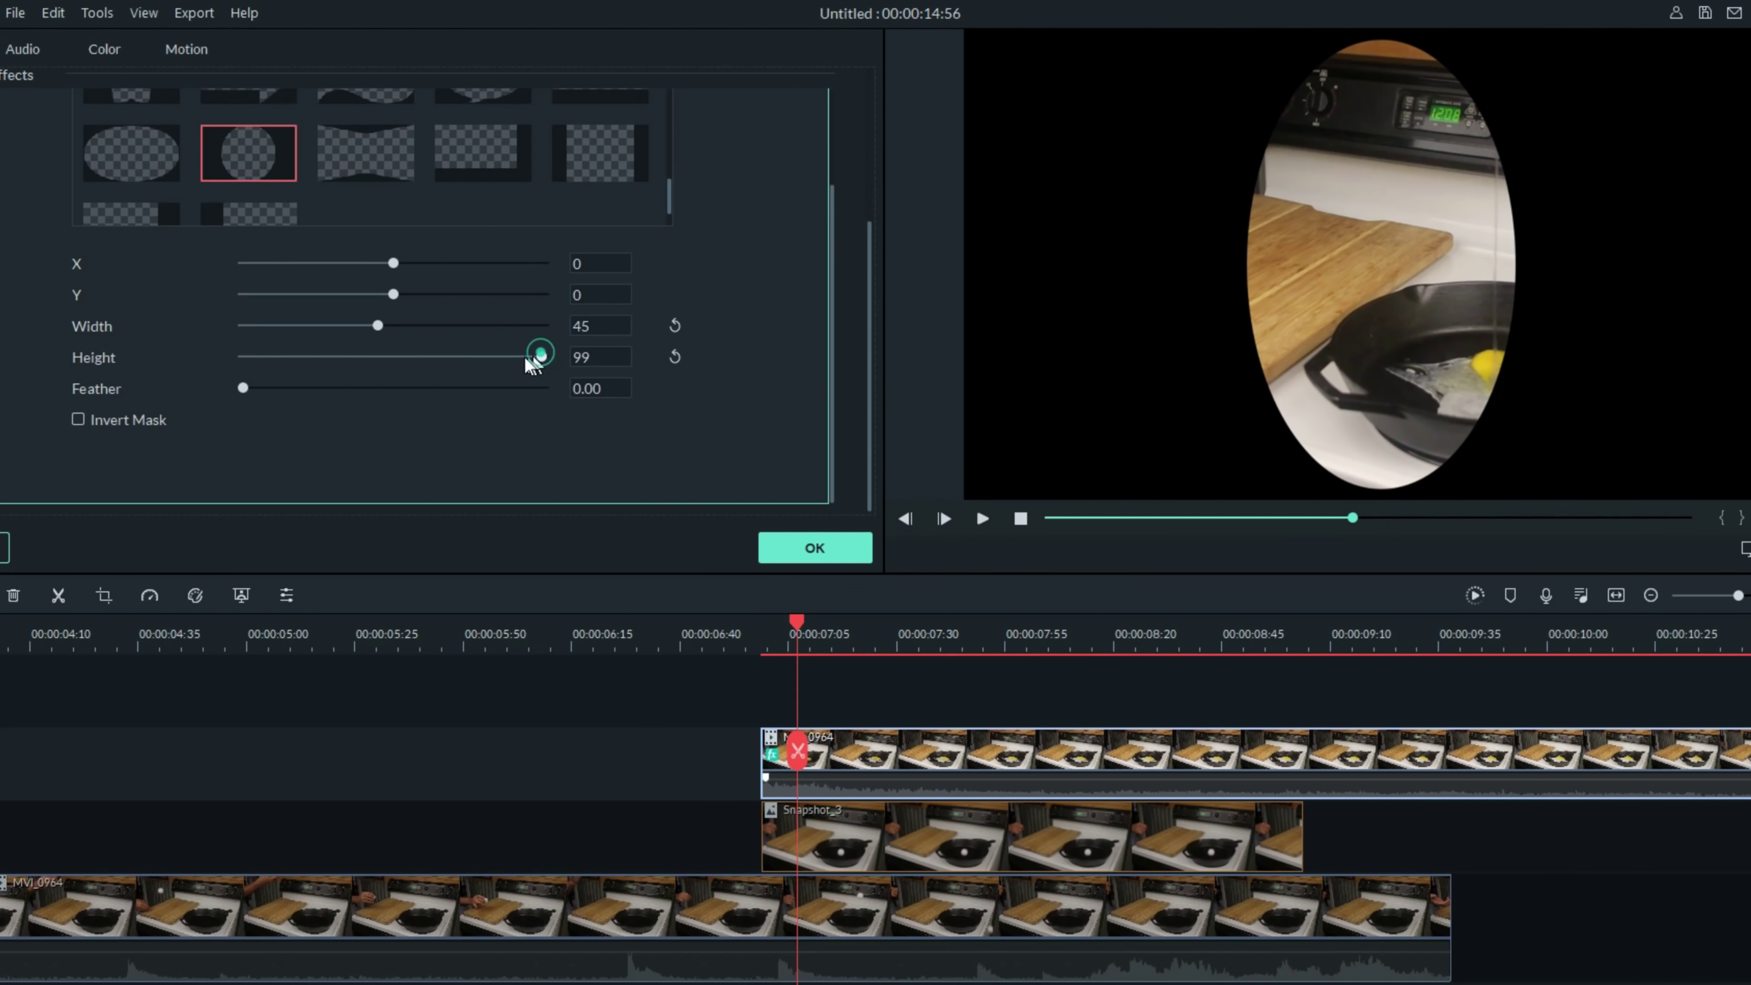
left_click_drag(533, 364, 335, 363)
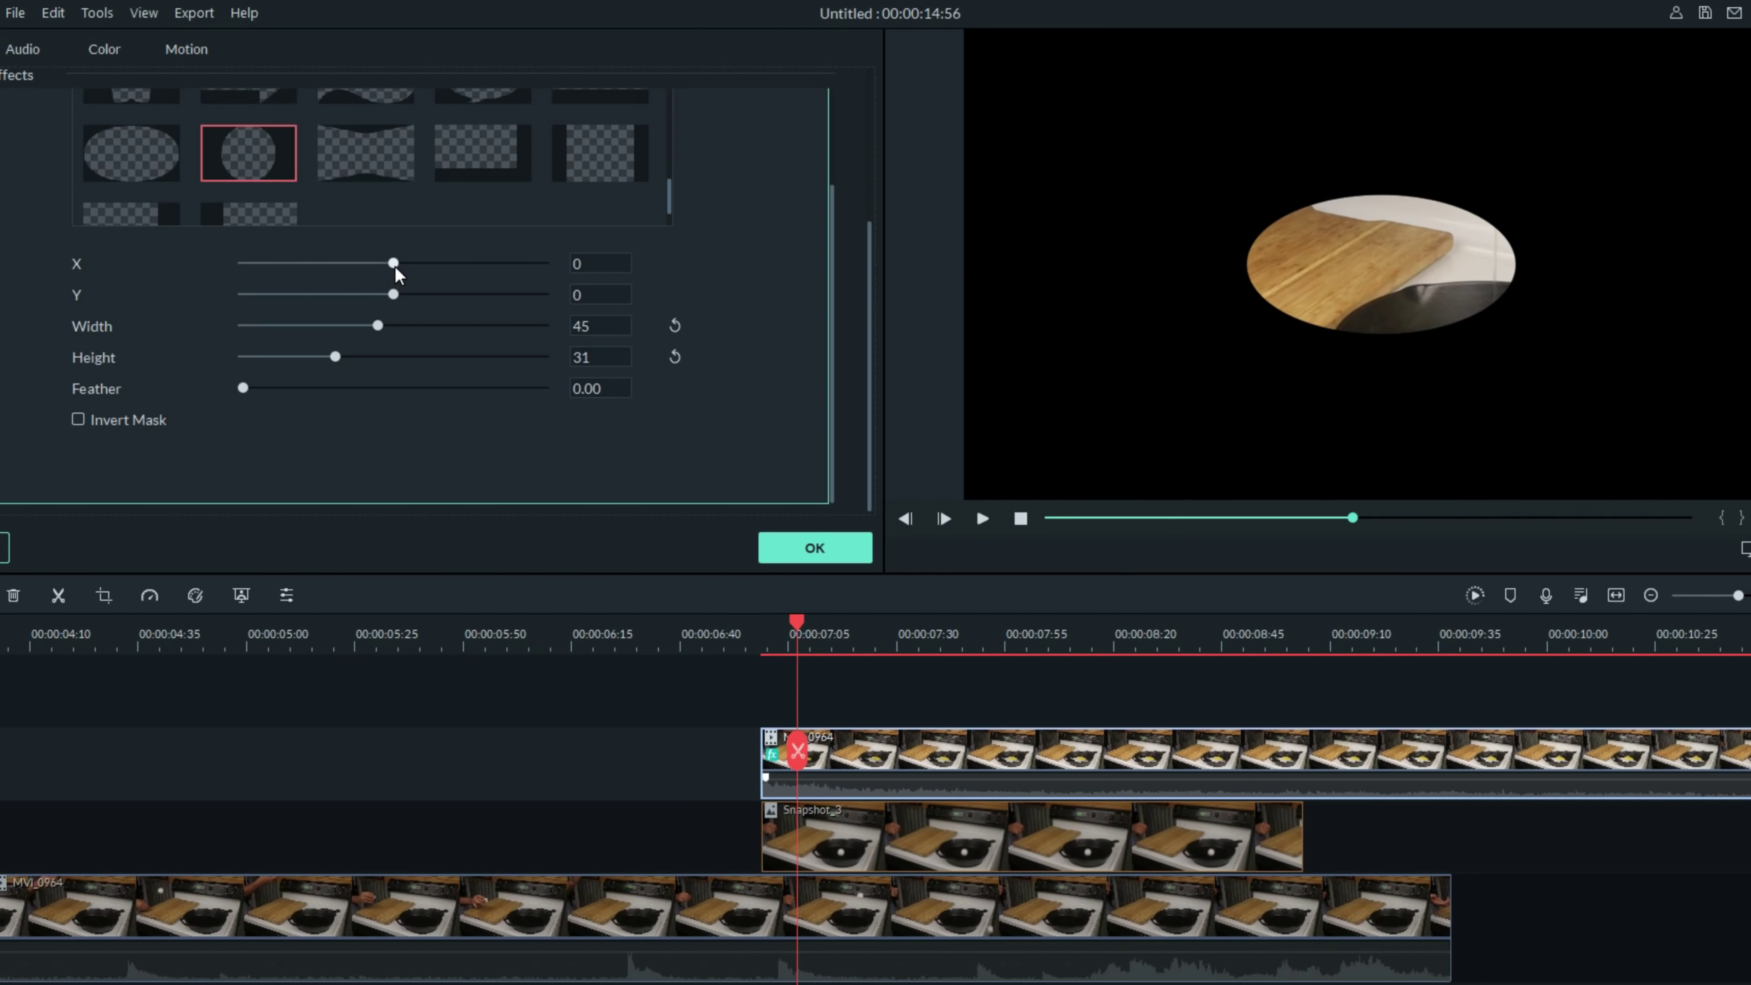
mouse_move(394, 265)
left_mouse_down()
mouse_move(379, 295)
mouse_move(409, 263)
mouse_move(376, 295)
left_mouse_up()
left_click_drag(409, 262, 406, 262)
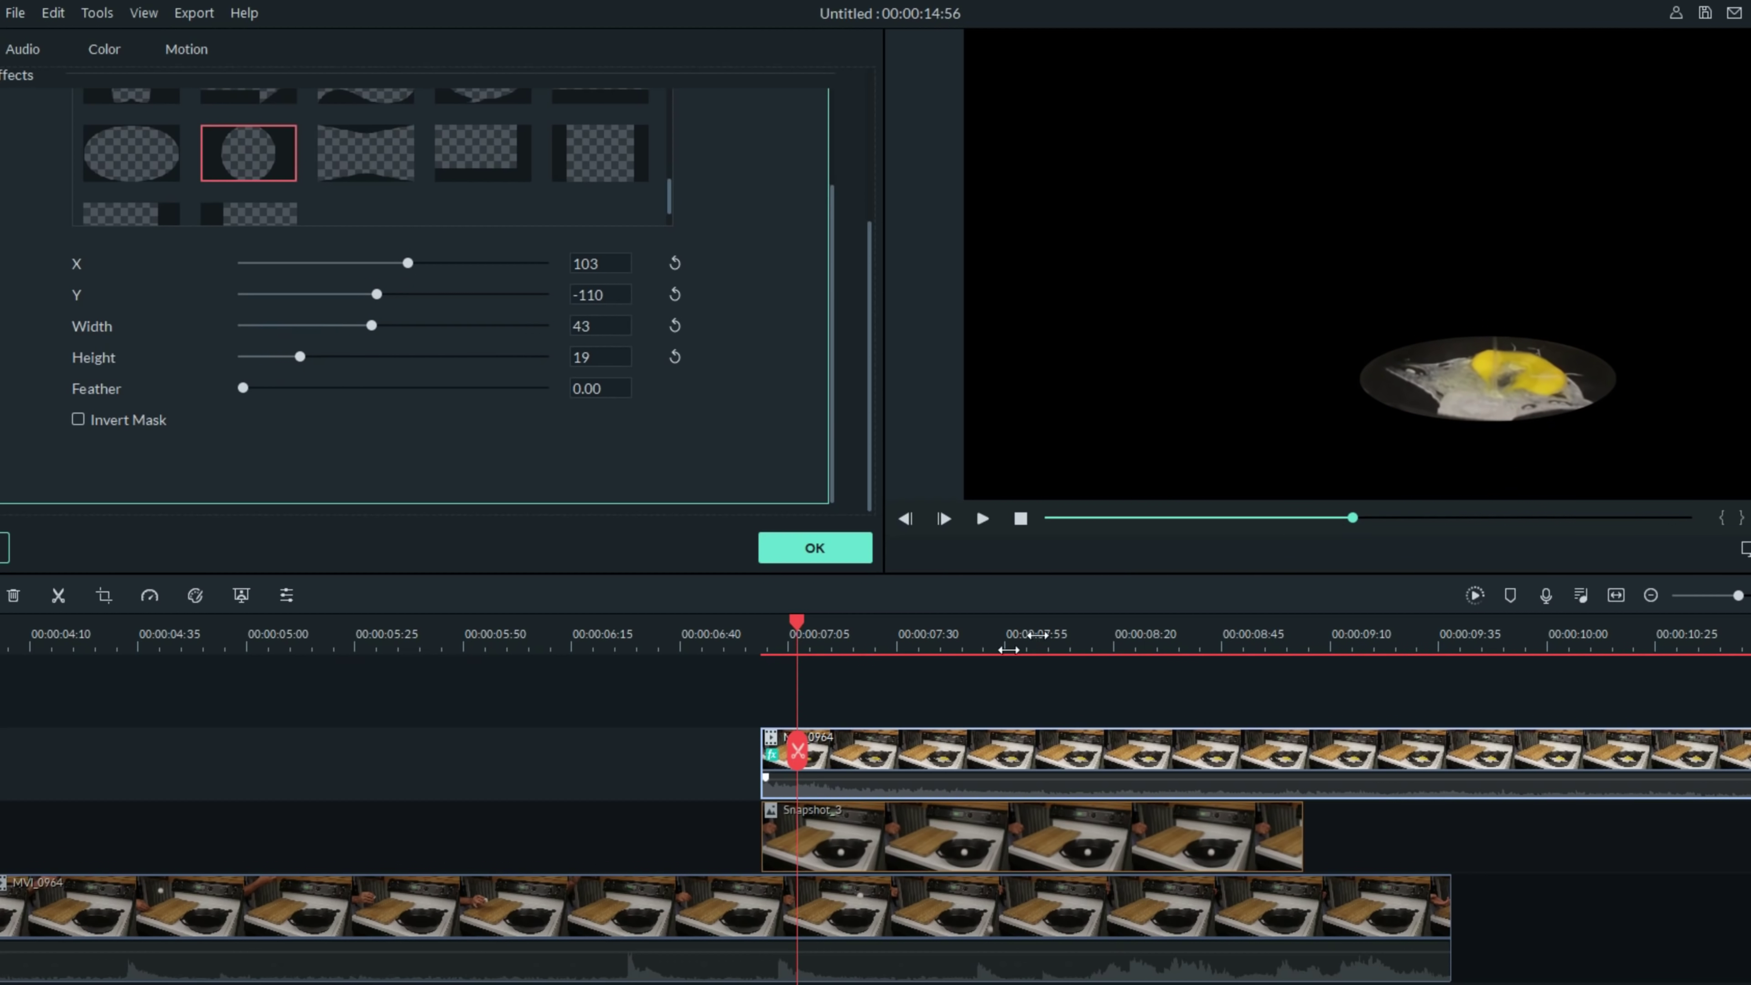
Unhide tracks 1 and 2 and set the top MVI_0964 clip's Brightness to -10
left_click(68, 851)
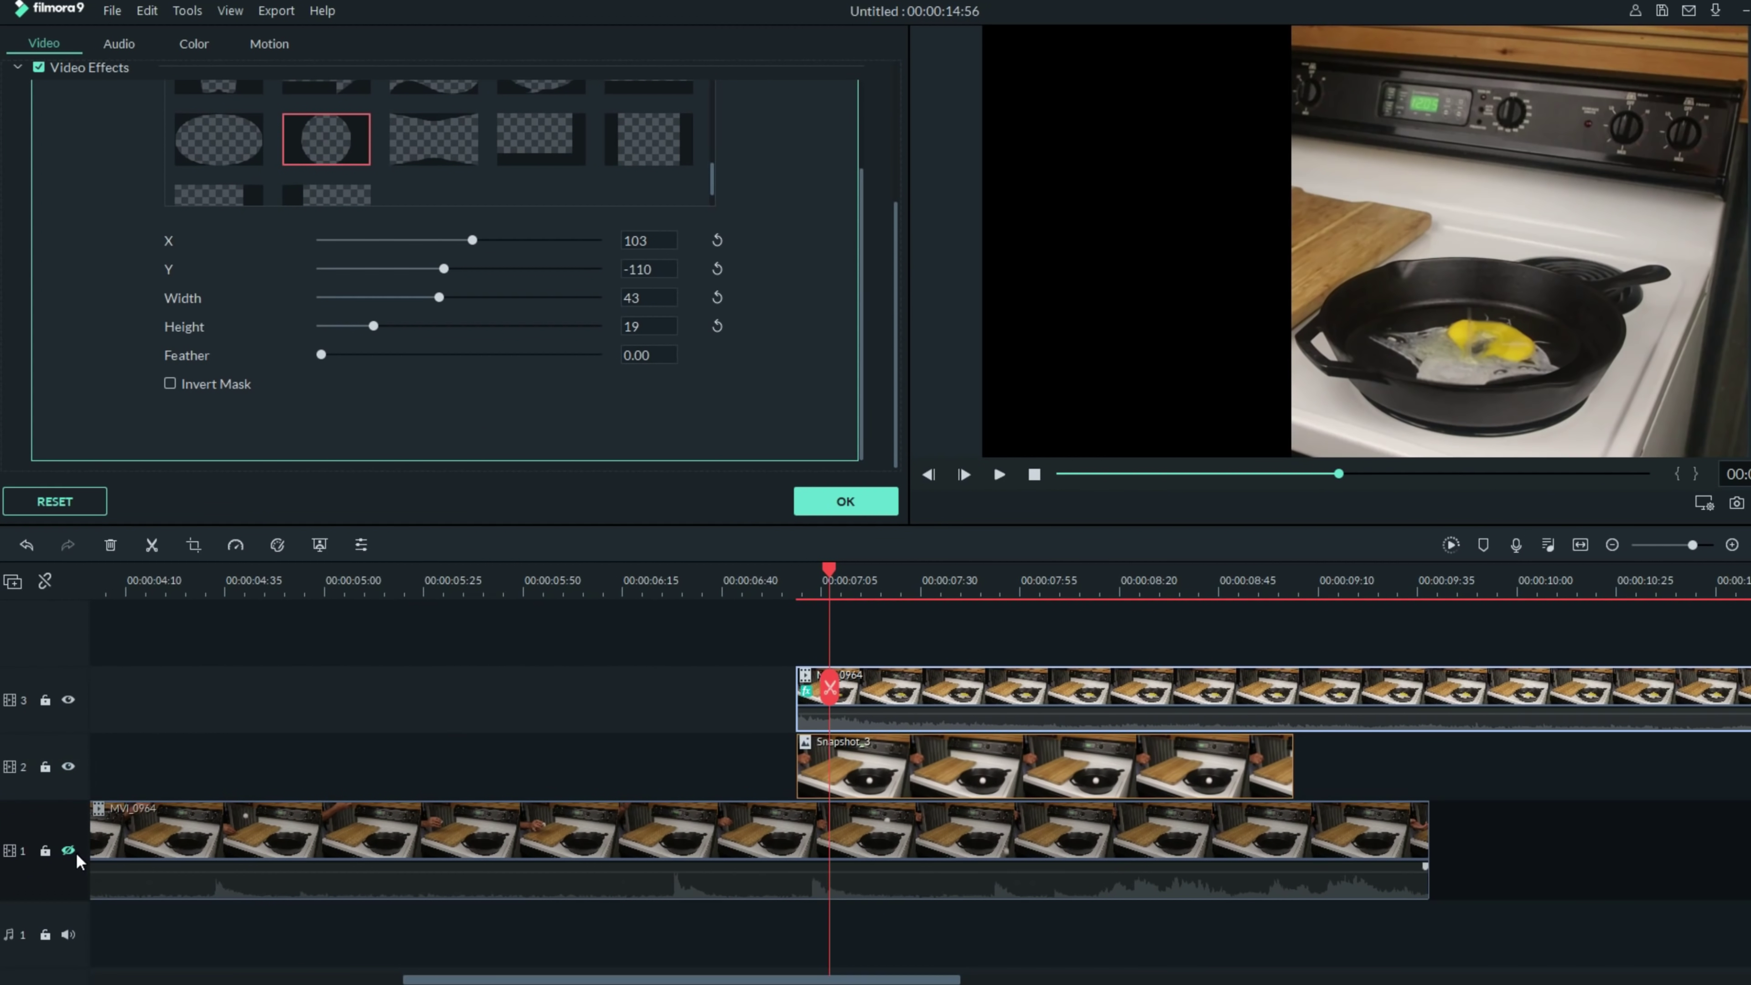
left_click(68, 850)
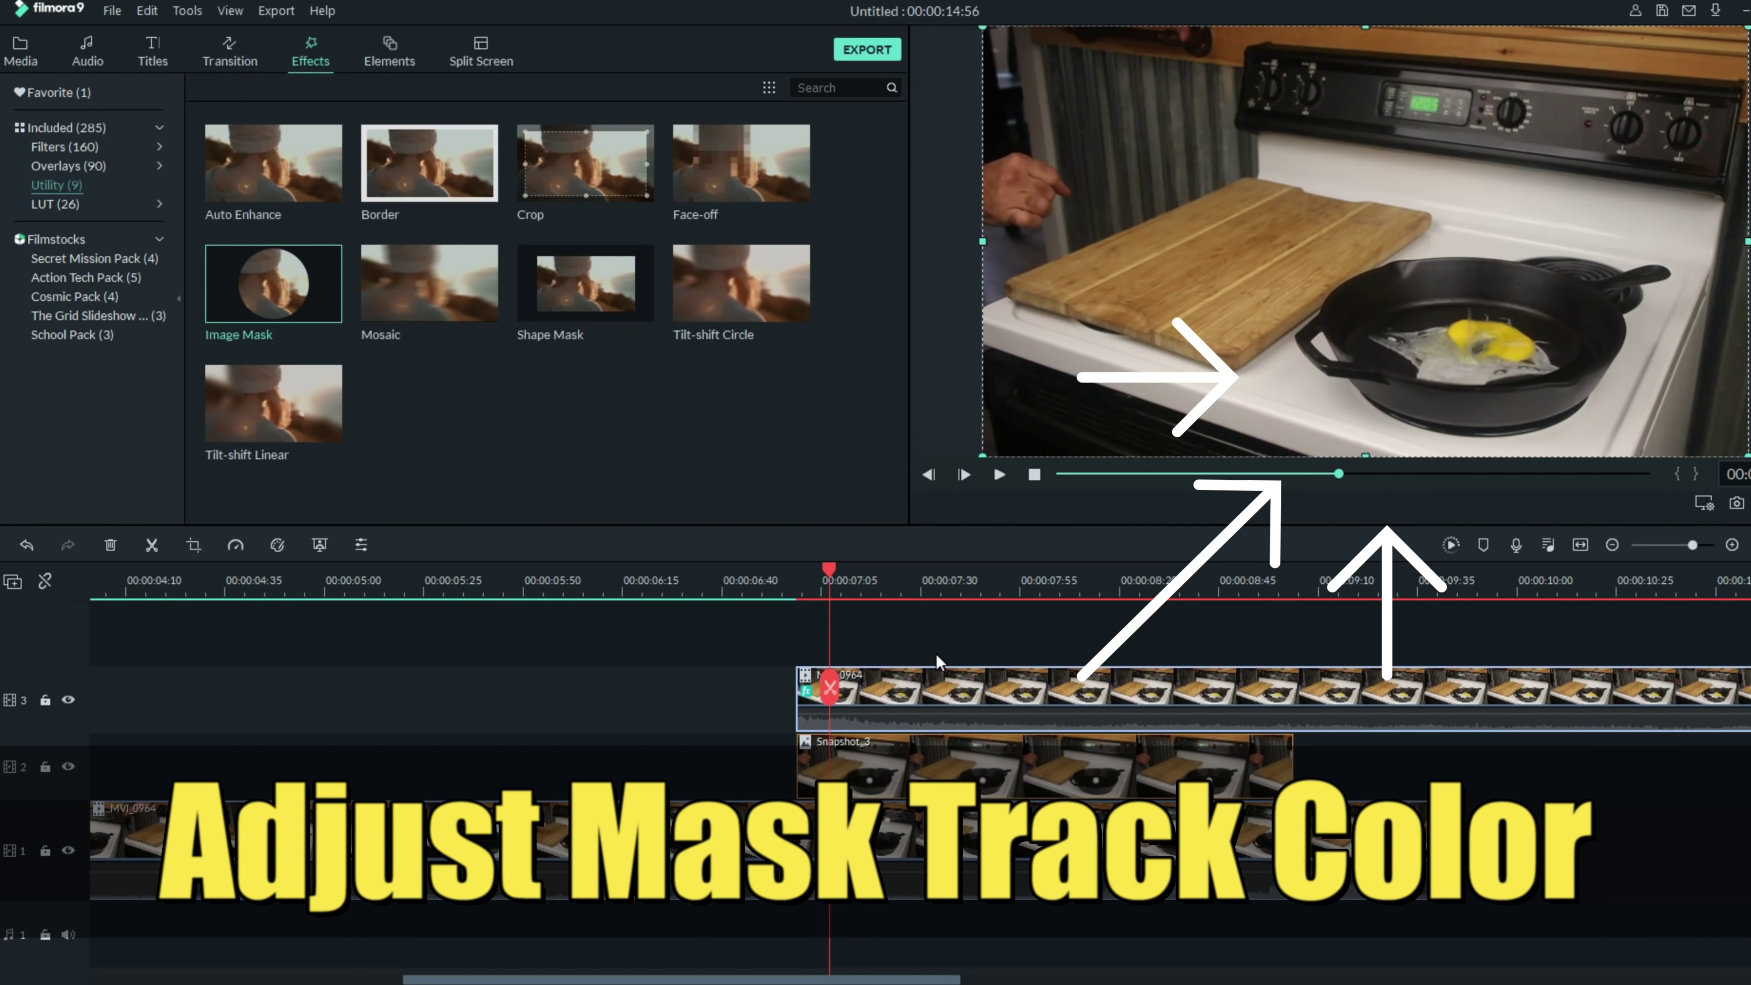
double_click(910, 692)
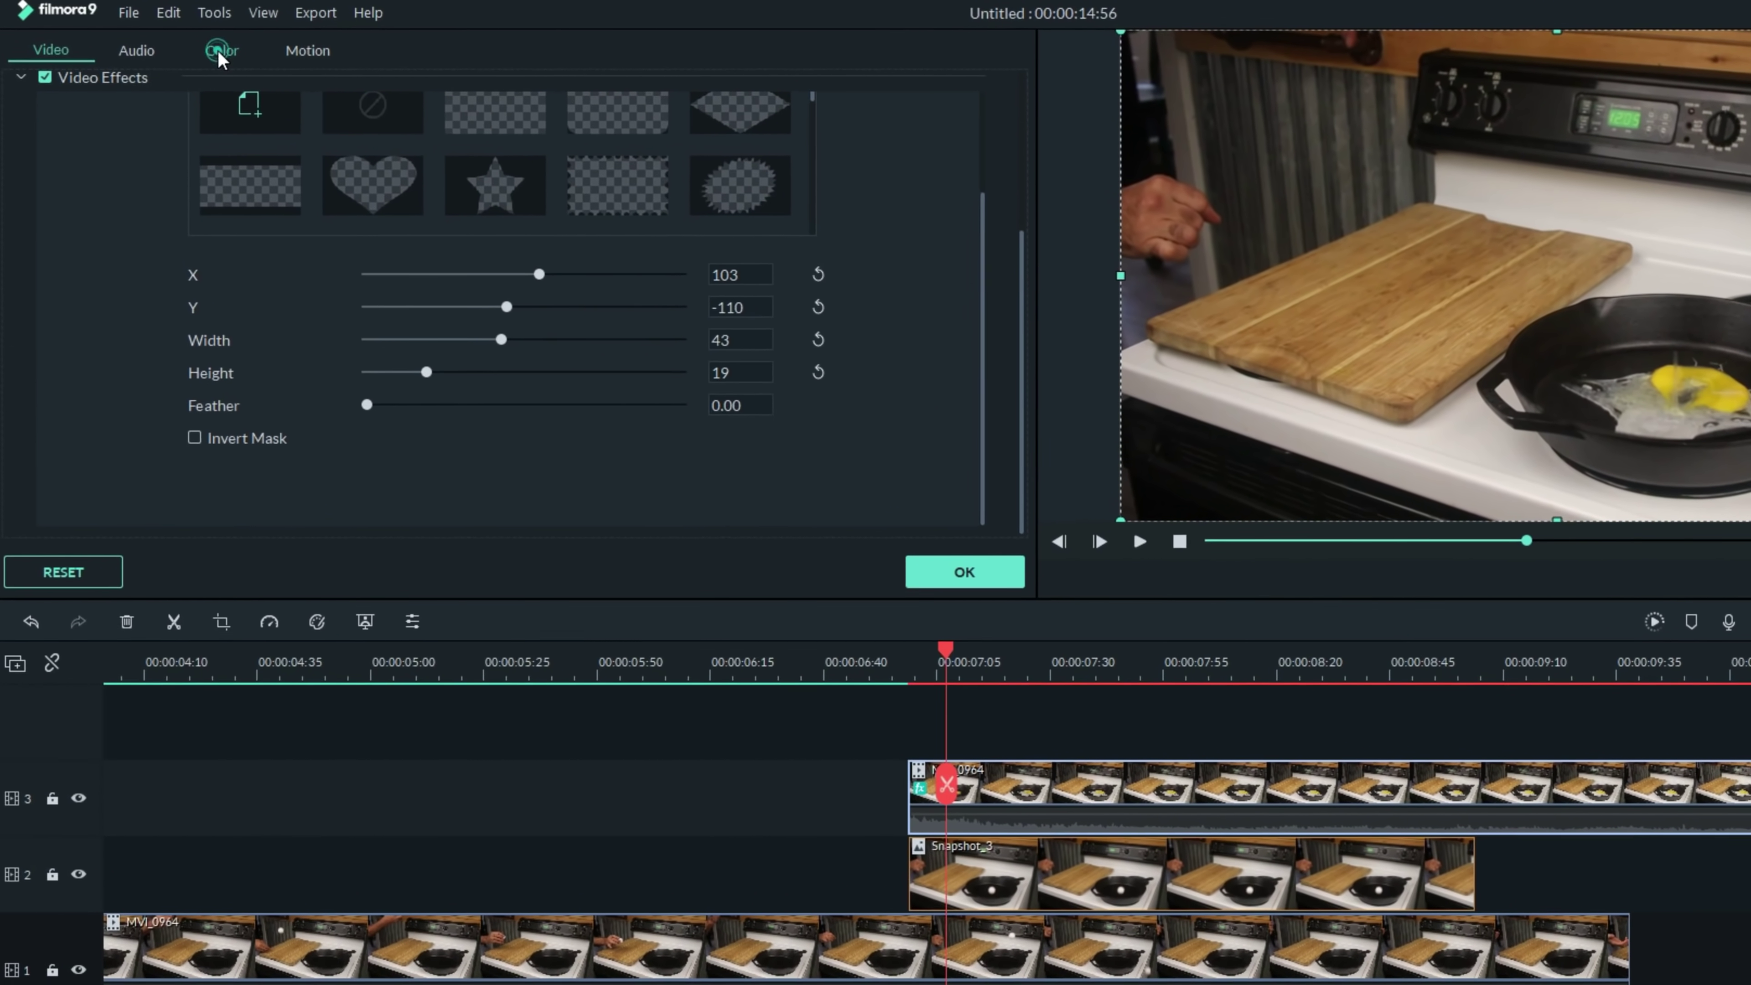
left_click(194, 43)
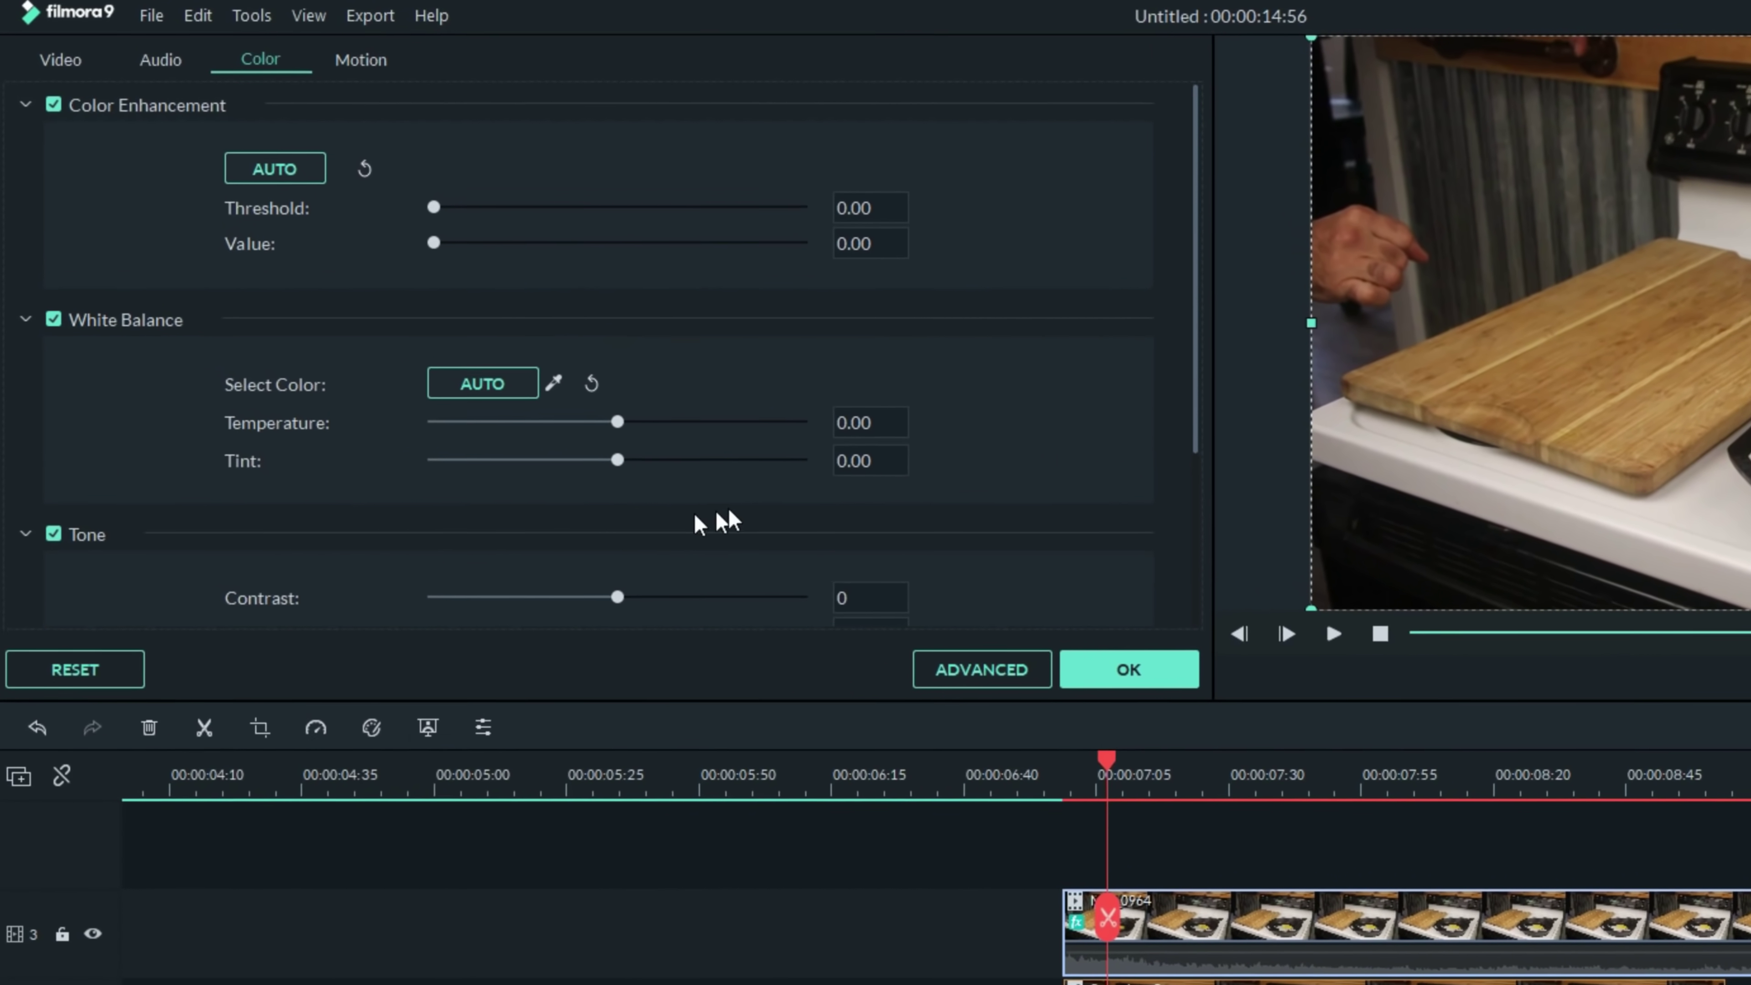
scroll(697, 523, "down", 3)
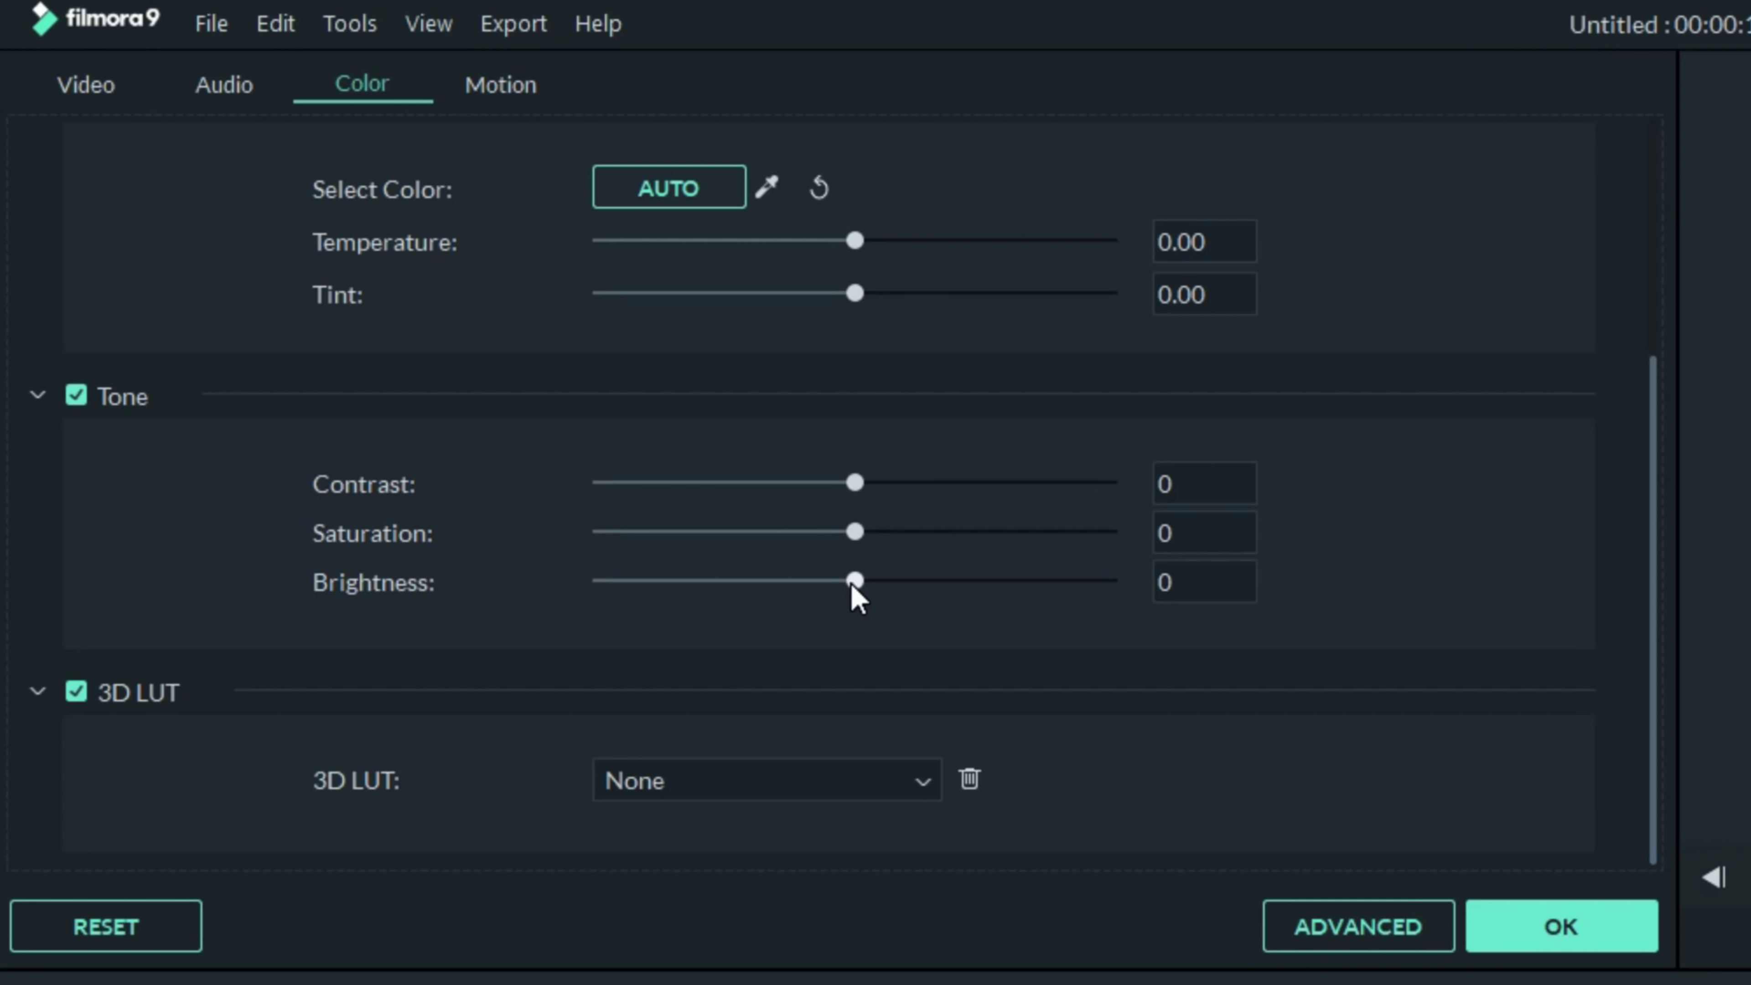
left_click_drag(851, 582, 833, 583)
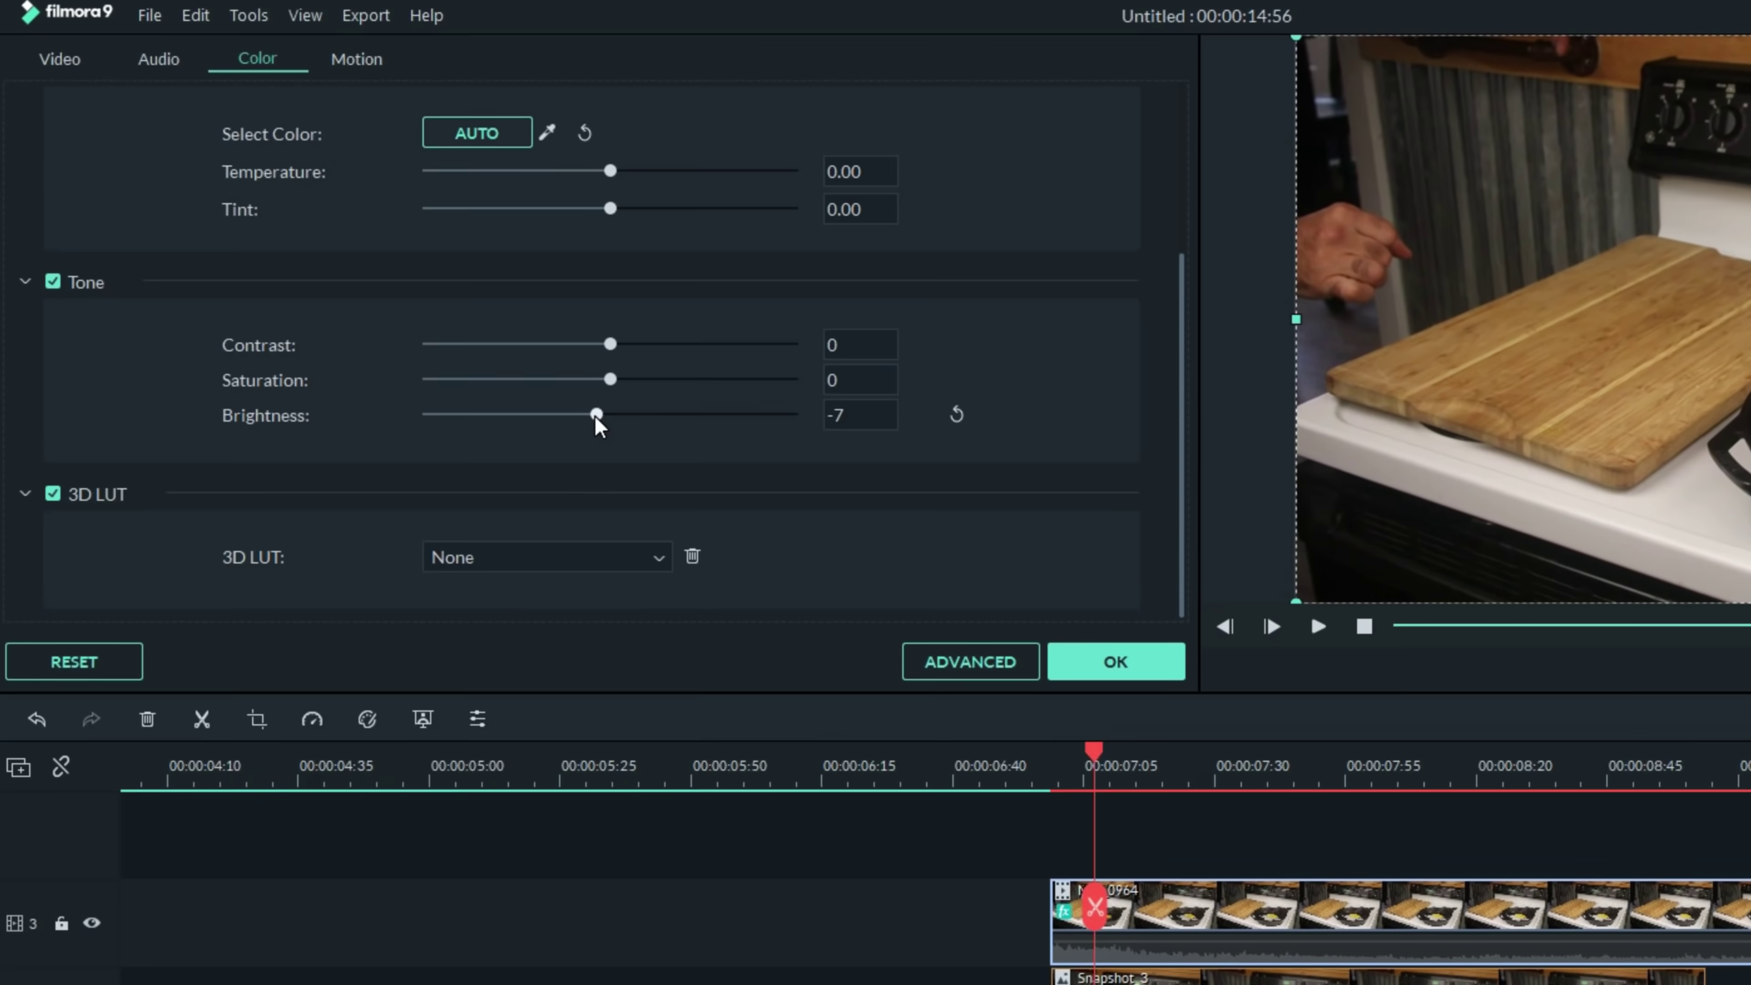
left_click_drag(595, 416, 588, 414)
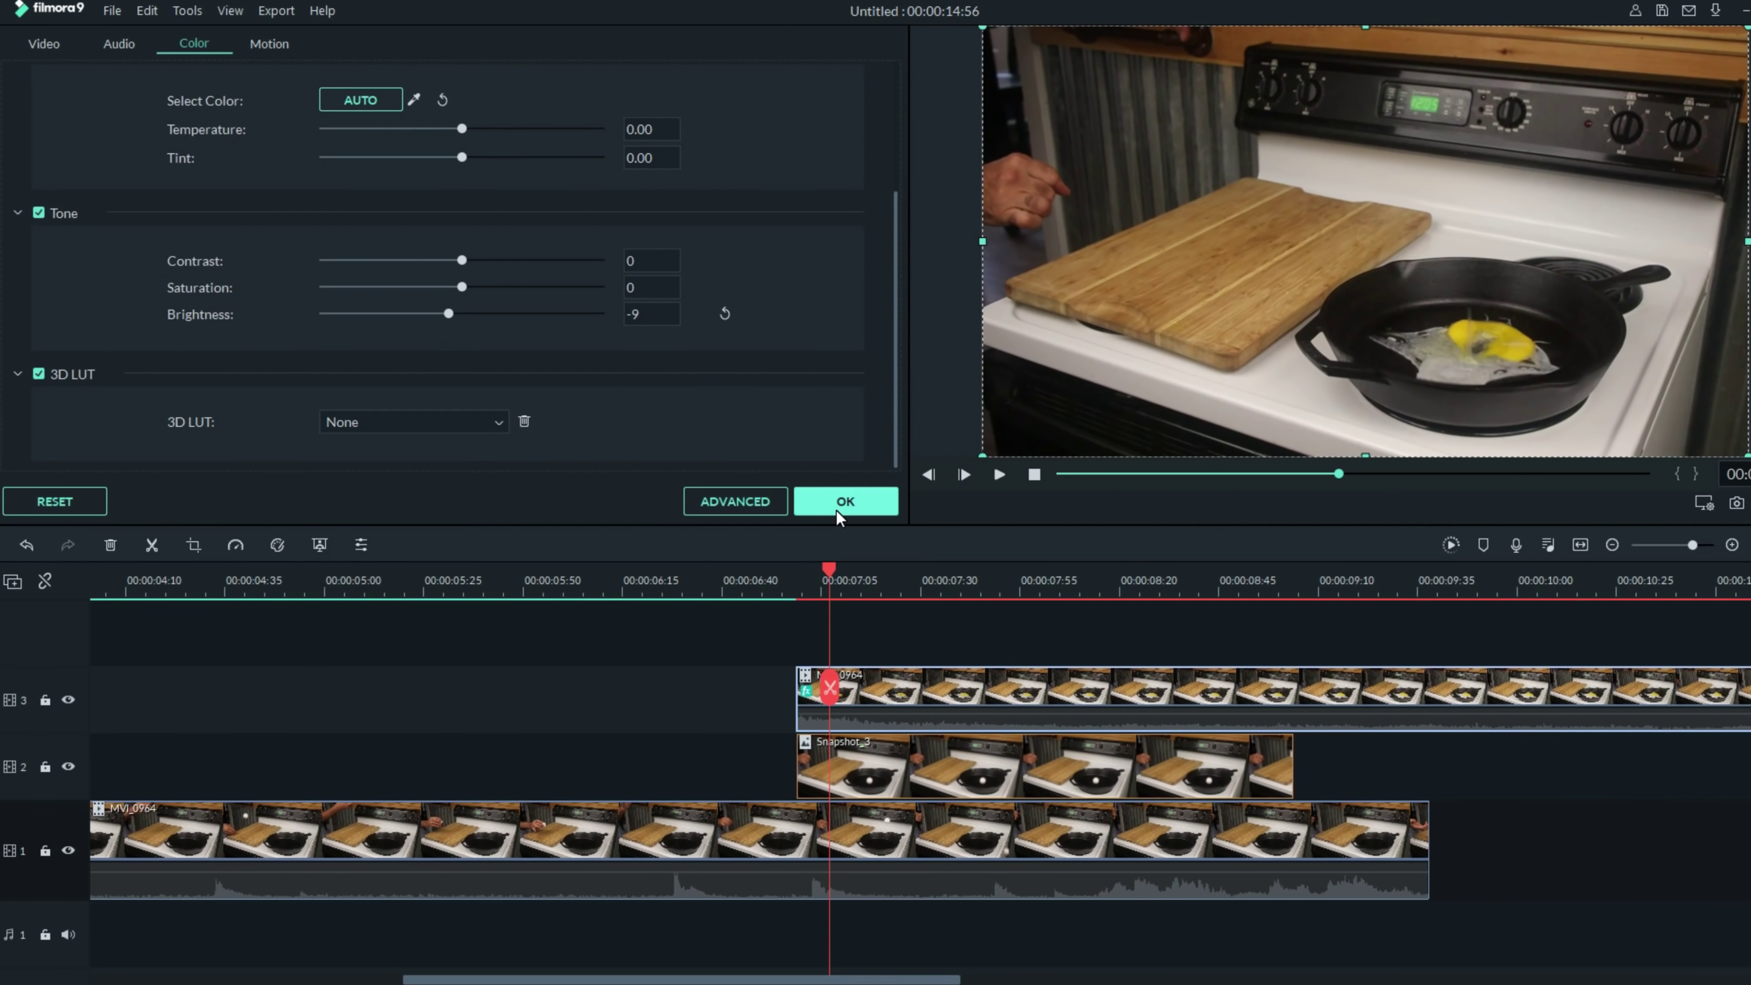
Trim Snapshot_3 to end at 00:00:09:38 with the bottom clip, then scrub through the freeze
left_click(835, 509)
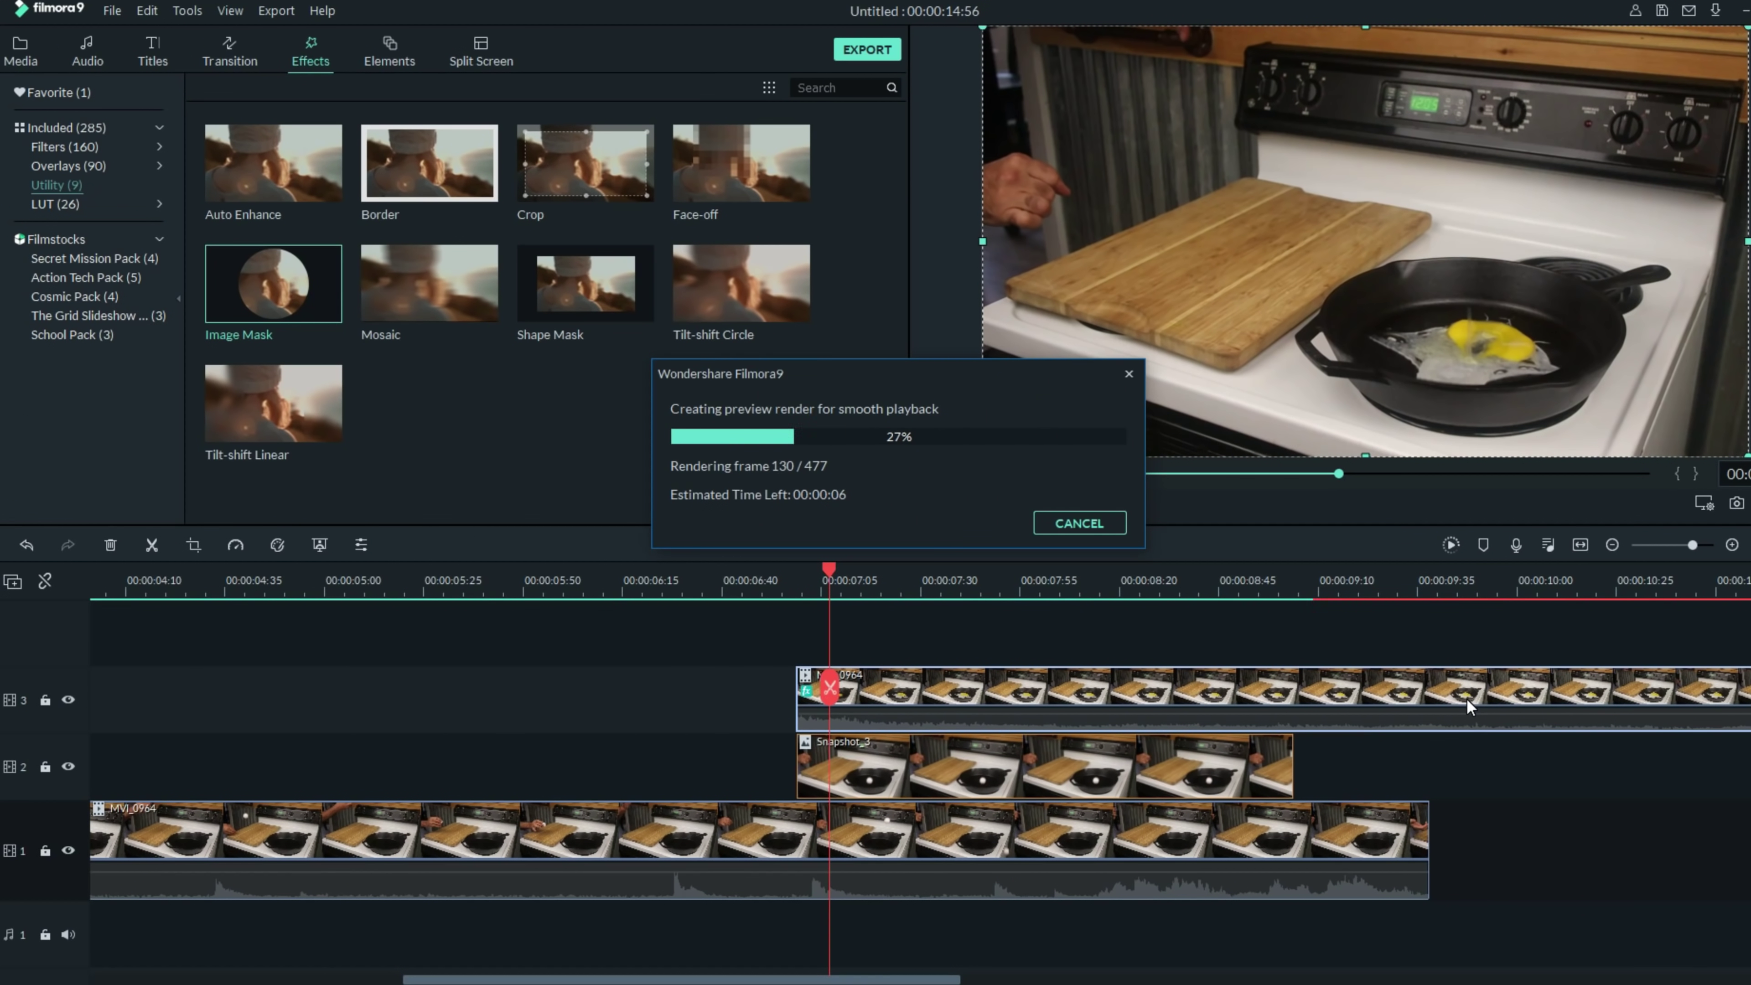
left_click_drag(1692, 545, 1680, 545)
left_click_drag(478, 771, 491, 772)
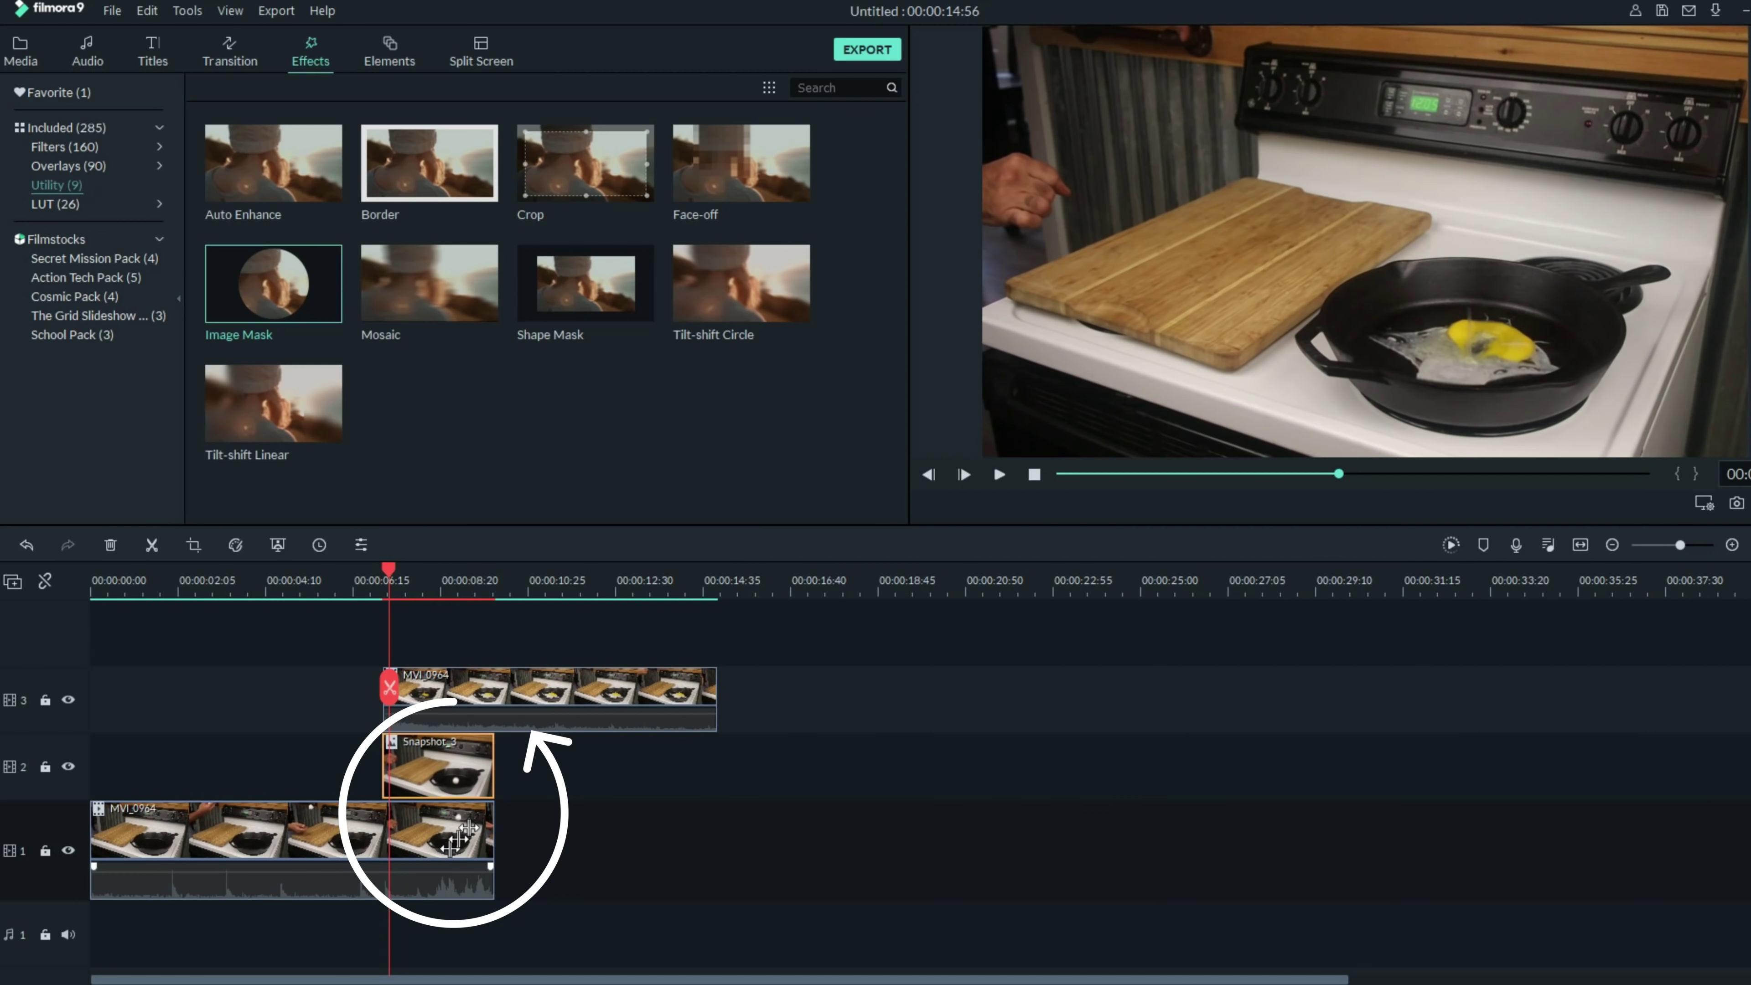
mouse_move(389, 569)
left_mouse_down()
mouse_move(296, 580)
mouse_move(324, 581)
left_mouse_up()
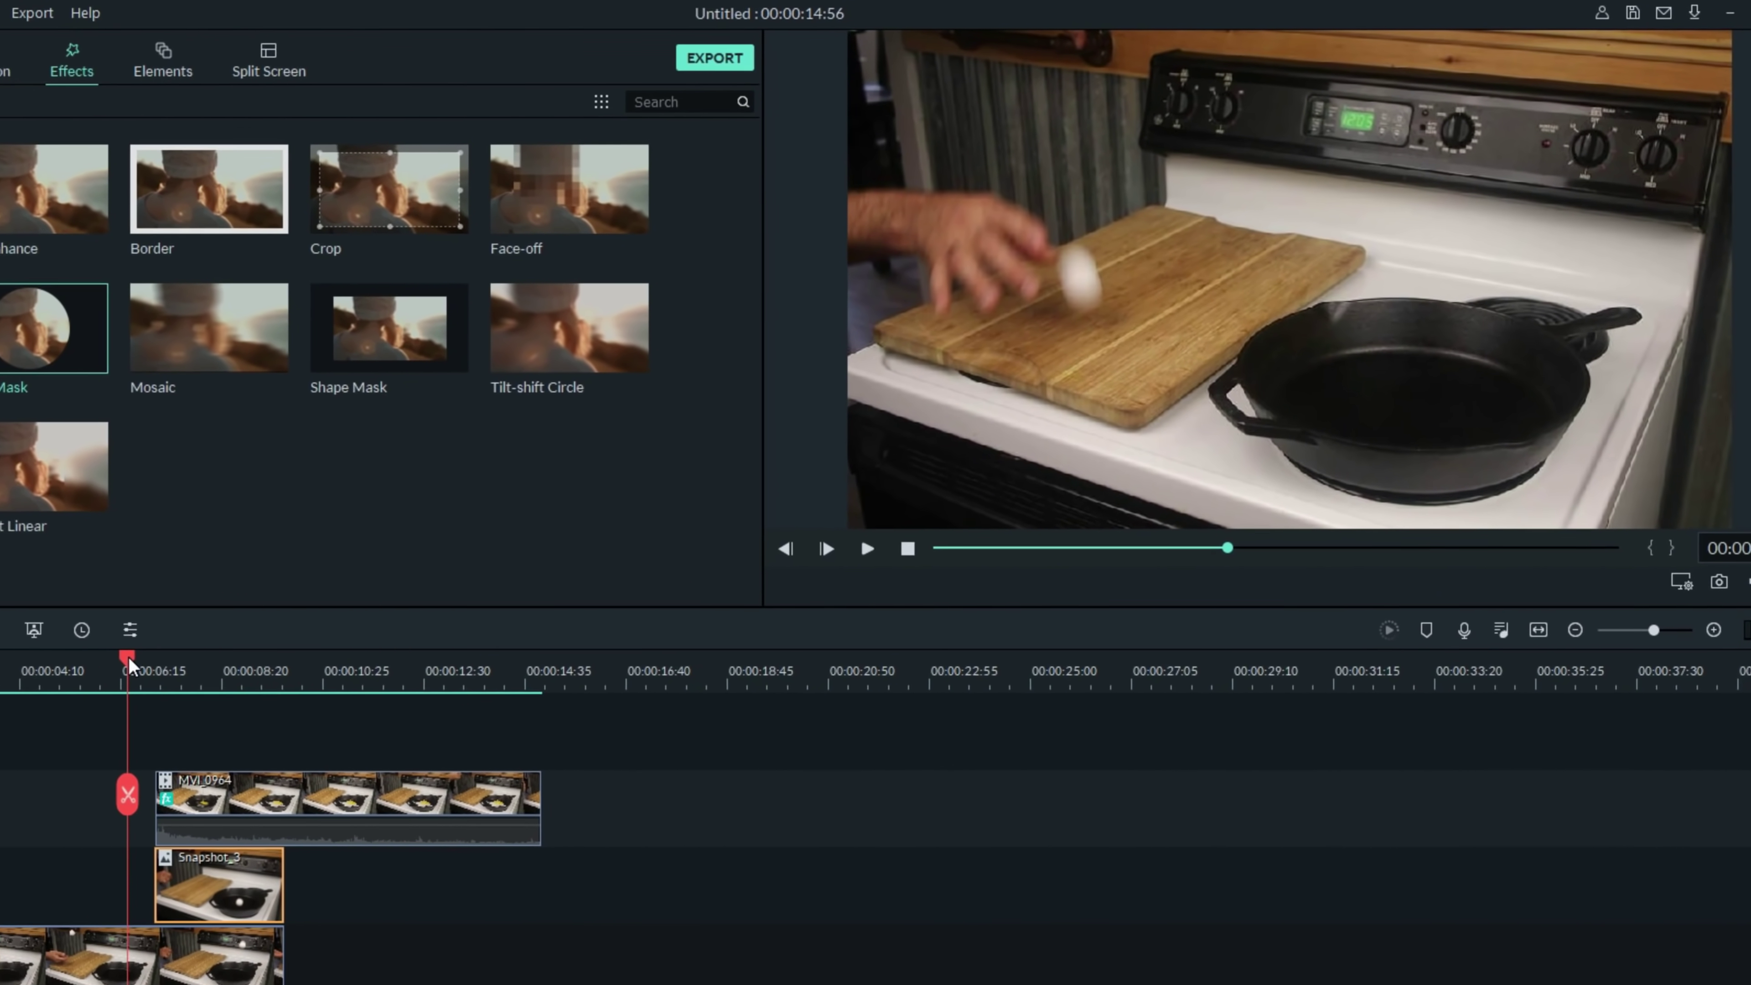
left_click_drag(127, 655, 153, 656)
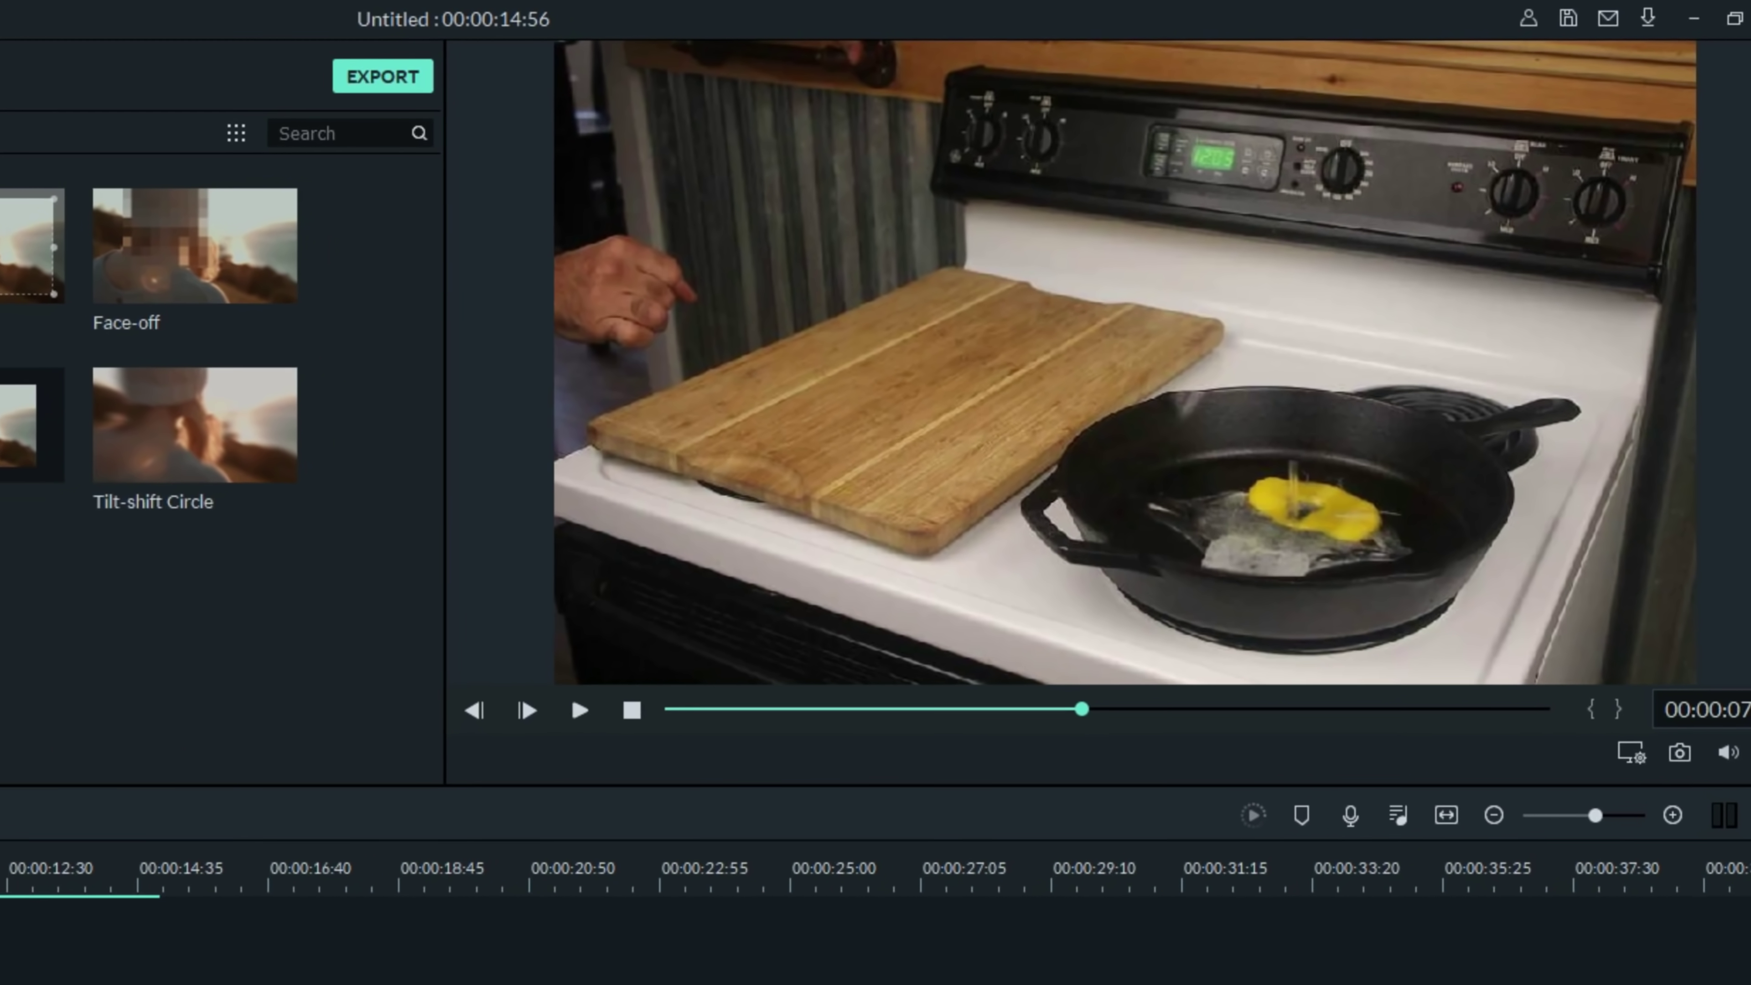